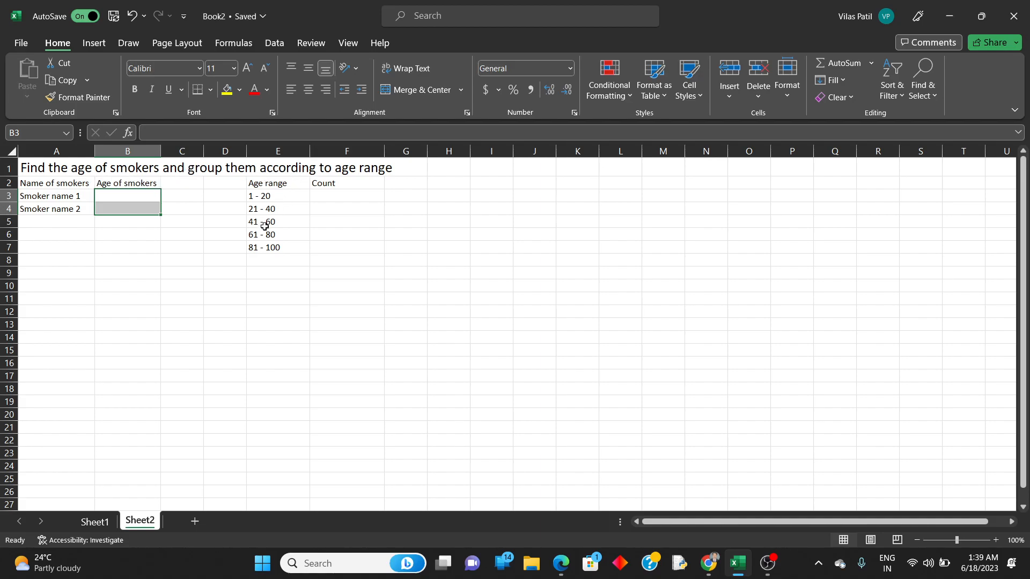
pyautogui.moveTo(263, 198); pyautogui.dragTo(268, 246)
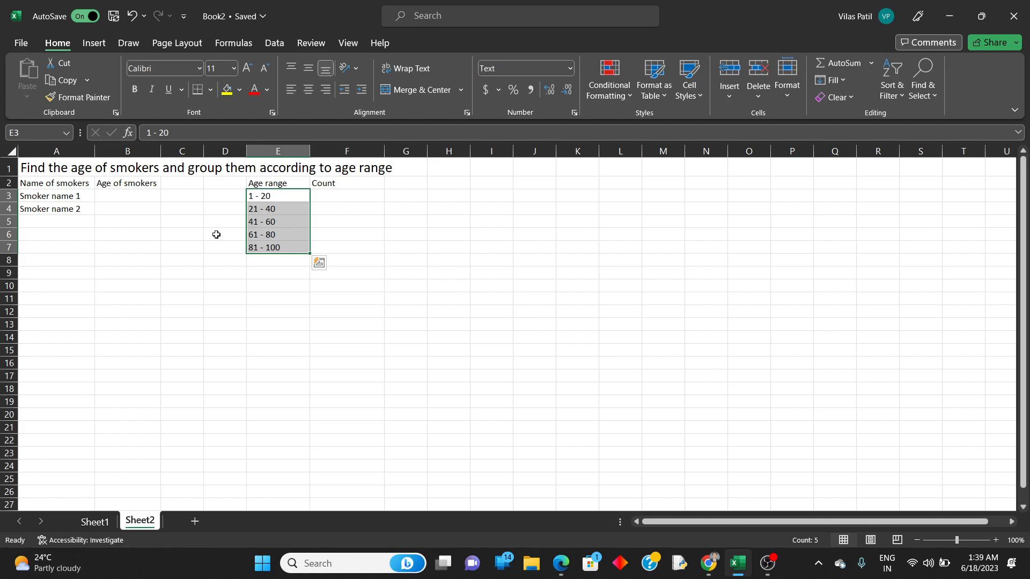
pyautogui.moveTo(329, 197); pyautogui.dragTo(334, 244)
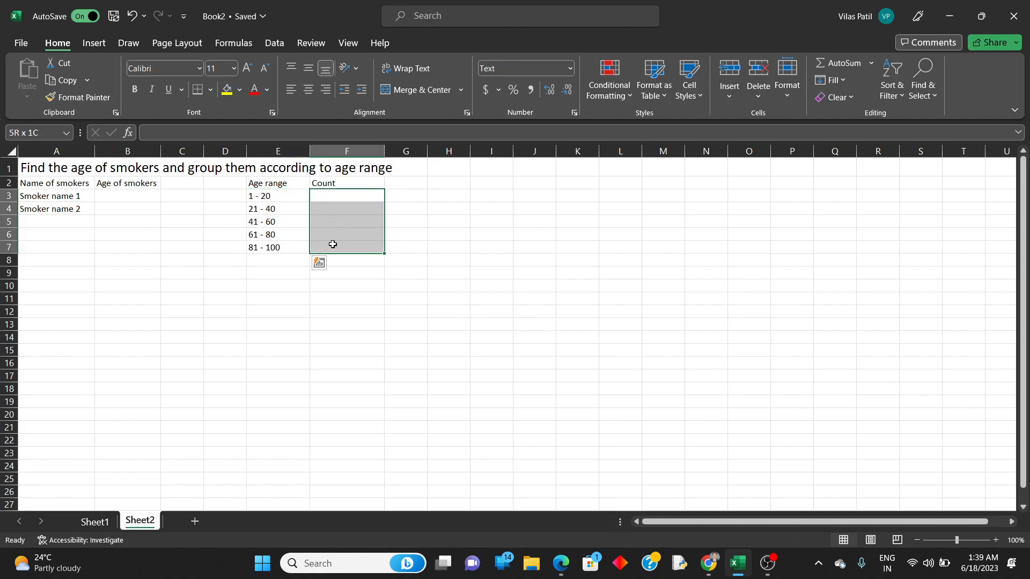
# Extend the series in A3:A4 down column A through Smoker name 50 in row 52
pyautogui.moveTo(62, 199); pyautogui.dragTo(66, 215)
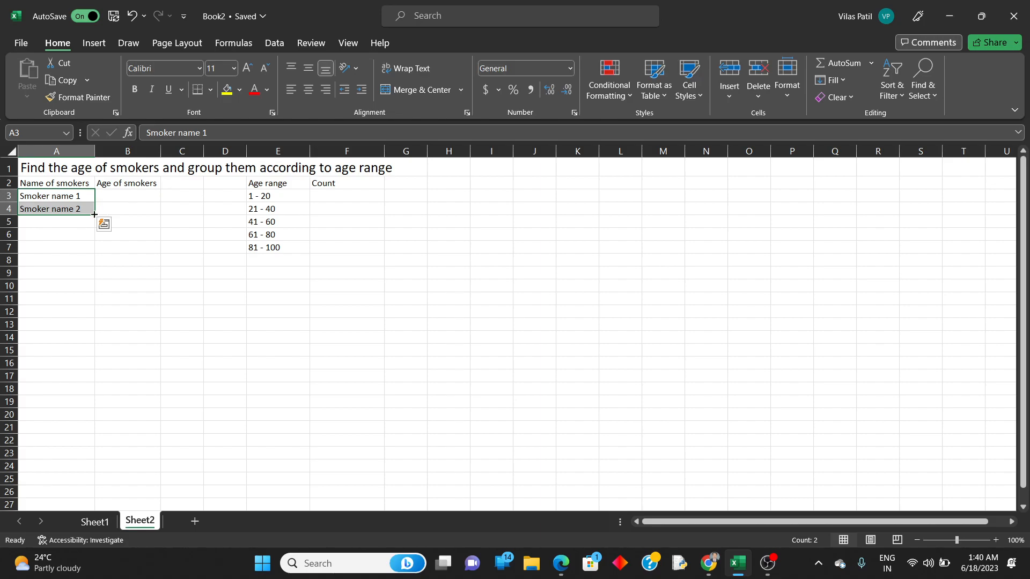
pyautogui.moveTo(94, 215); pyautogui.dragTo(96, 440)
pyautogui.scroll(10, 96, 440)
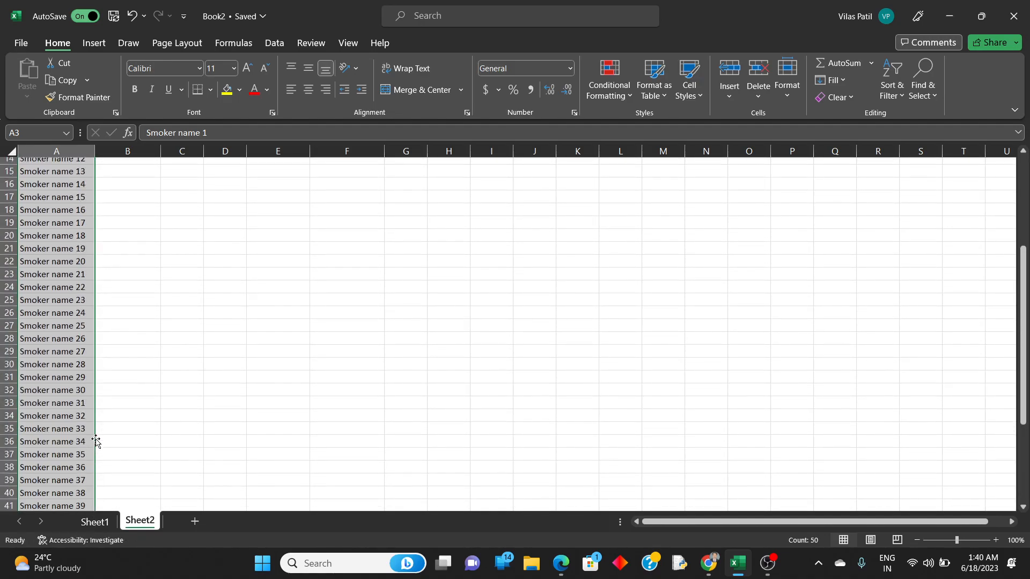
# Enter the formula =RANDBETWEEN(1,100) in cell B3 to generate a random age for the first smoker
pyautogui.click(143, 198)
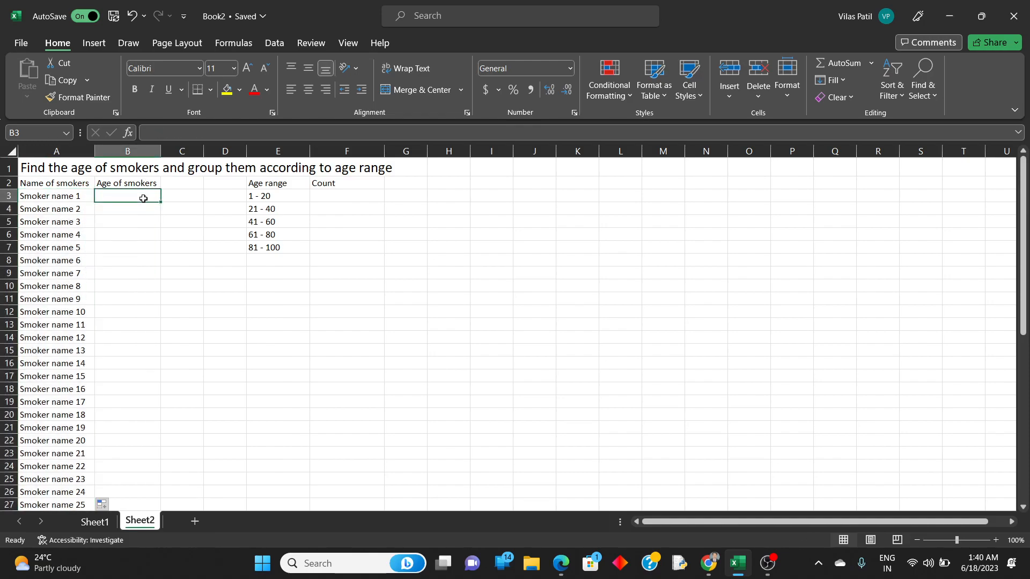
pyautogui.click(176, 138)
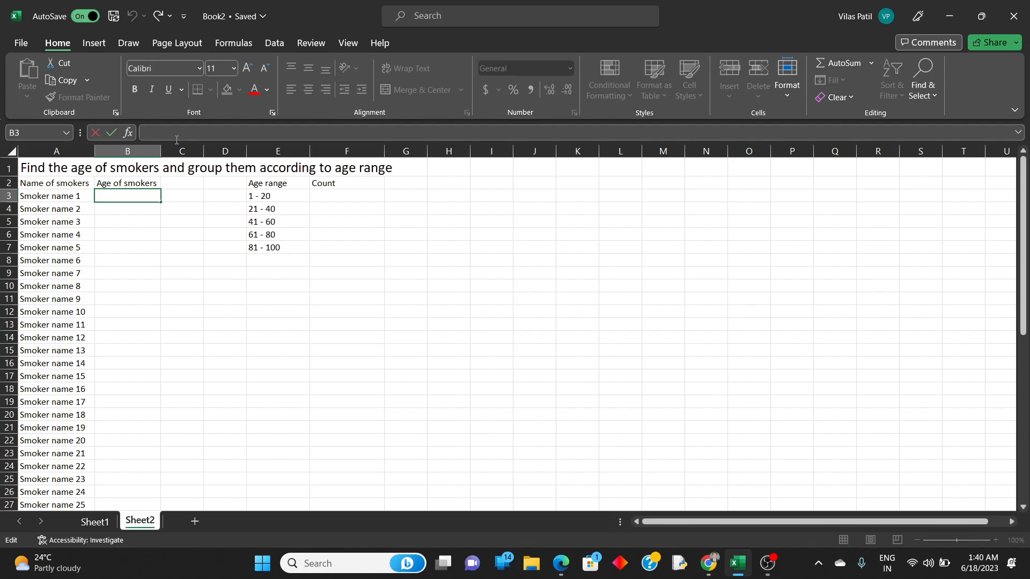
pyautogui.write('=')
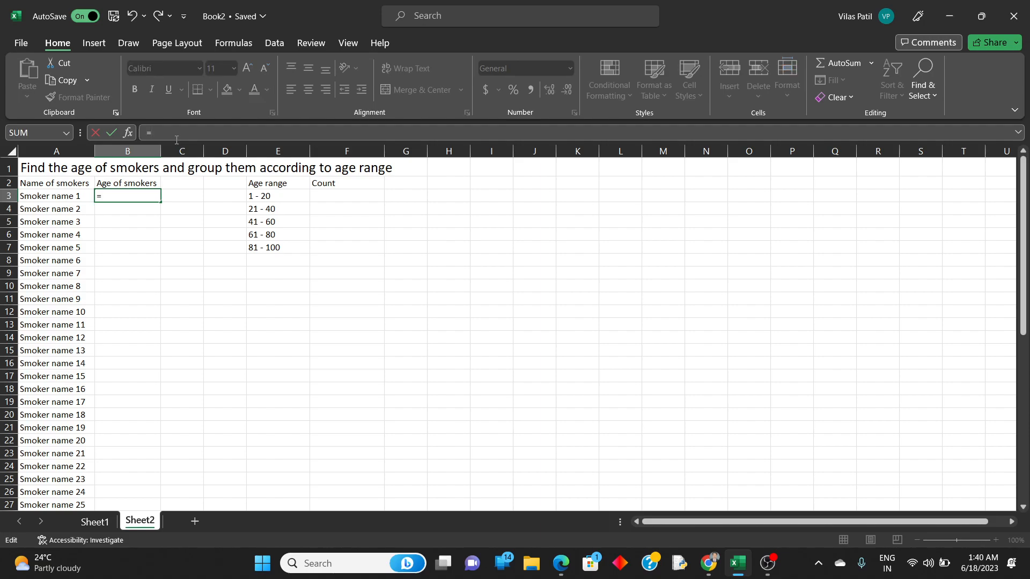
pyautogui.write('ra')
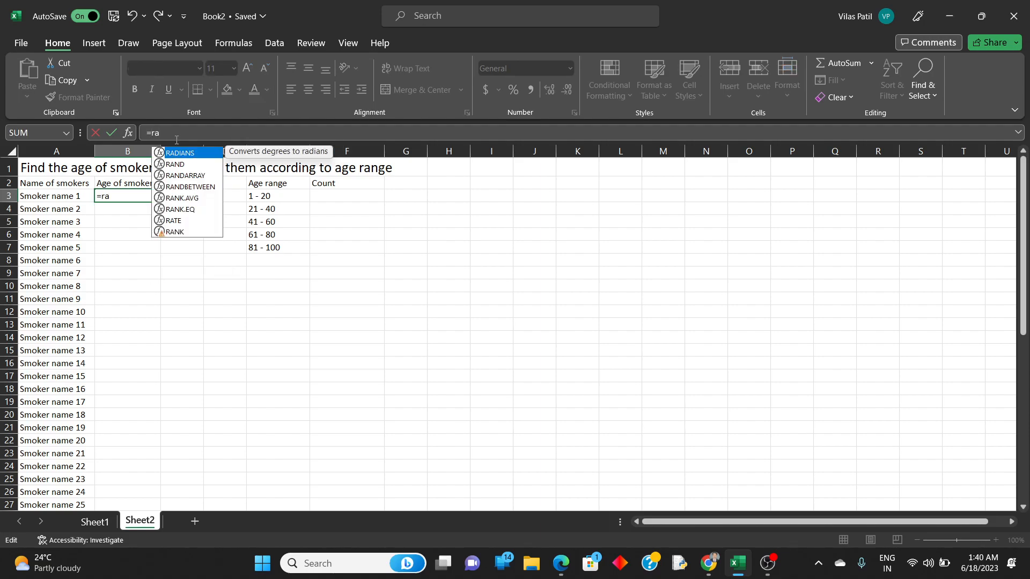
pyautogui.write('n')
pyautogui.doubleClick(178, 175)
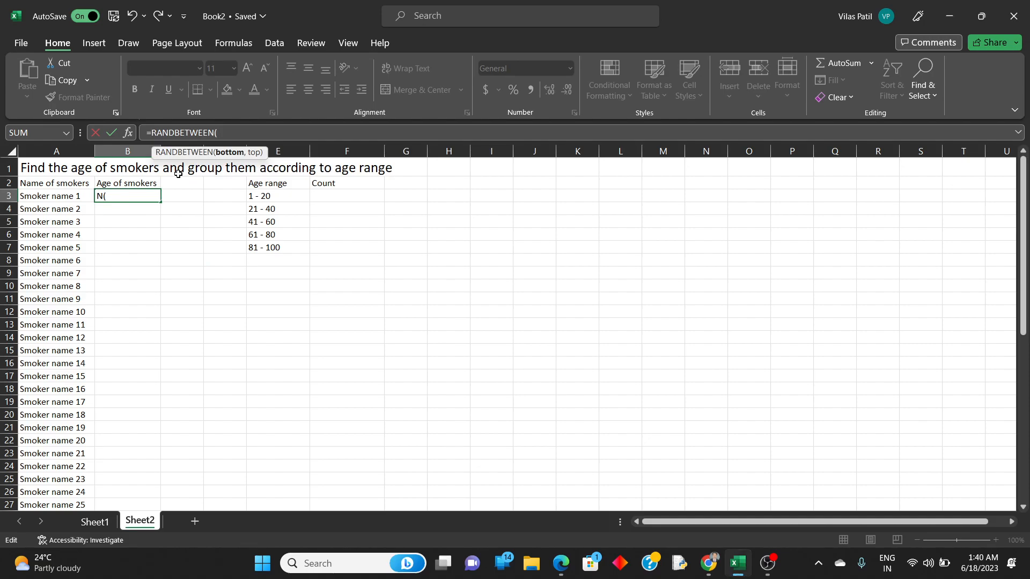
pyautogui.write('1,100)')
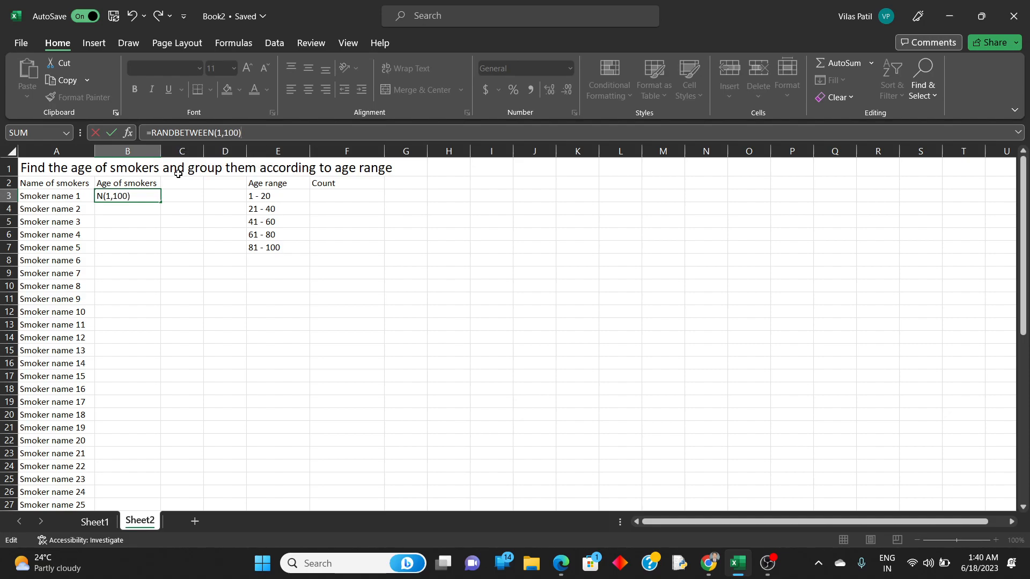
pyautogui.press('Return')
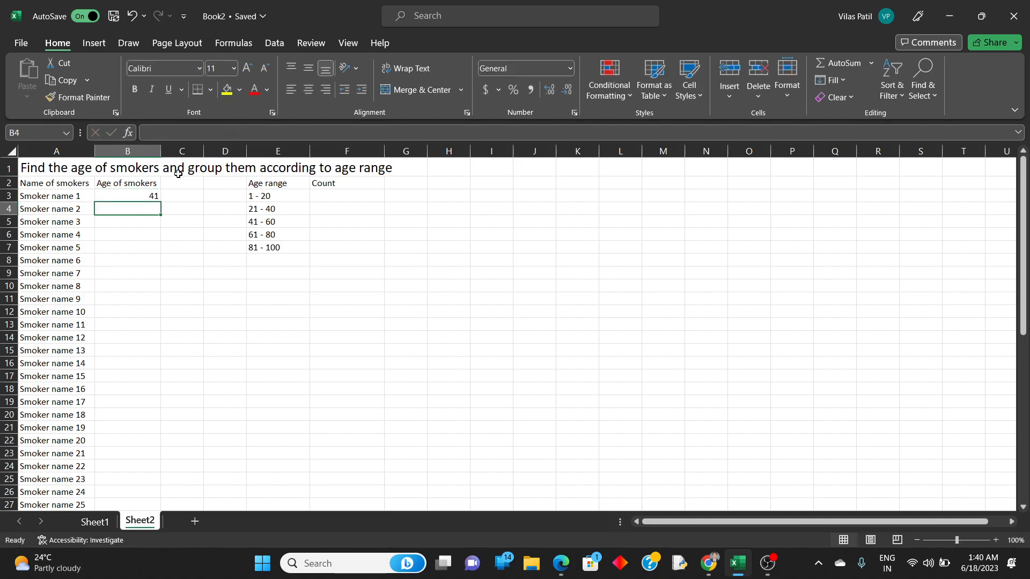
# Fill the random age formula from B3 down to B52 for all listed smokers
pyautogui.click(152, 198)
pyautogui.moveTo(164, 202); pyautogui.dragTo(152, 444)
pyautogui.scroll(1, 240, 439)
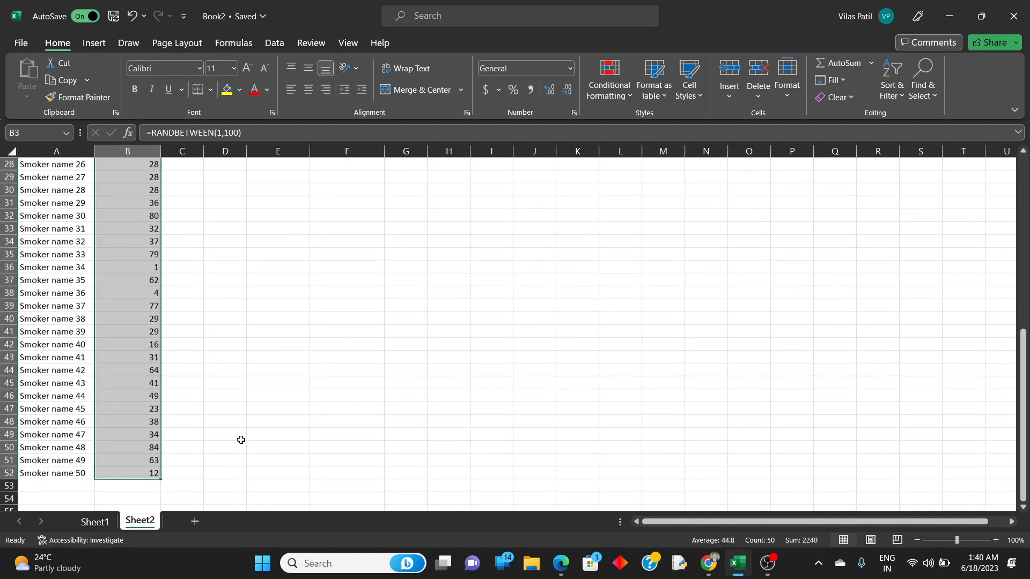
# Enter the test text "ds" in cell D47 to trigger recalculation of the random ages, and clear the cell
pyautogui.click(225, 413)
pyautogui.write('ds')
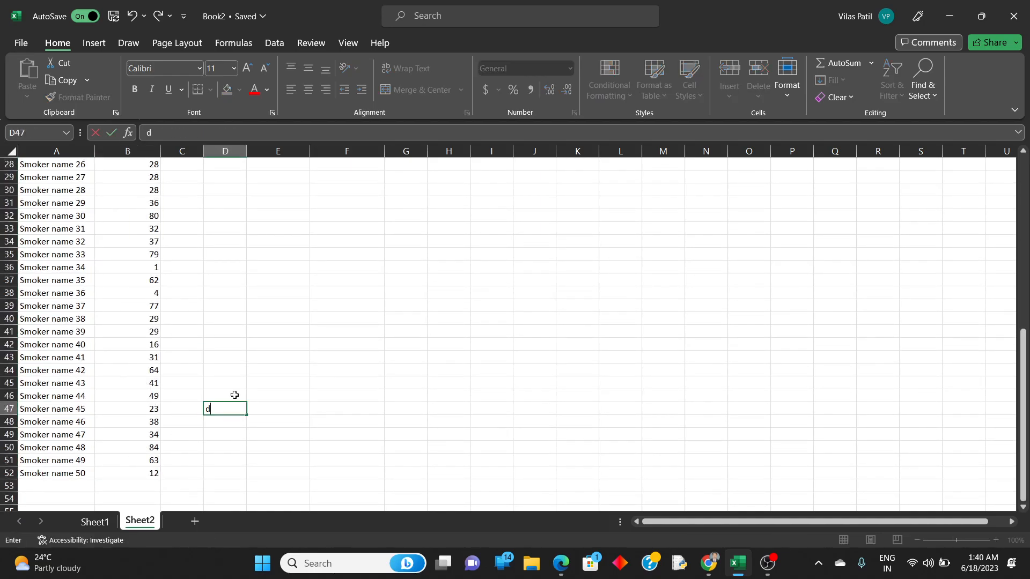
pyautogui.click(234, 386)
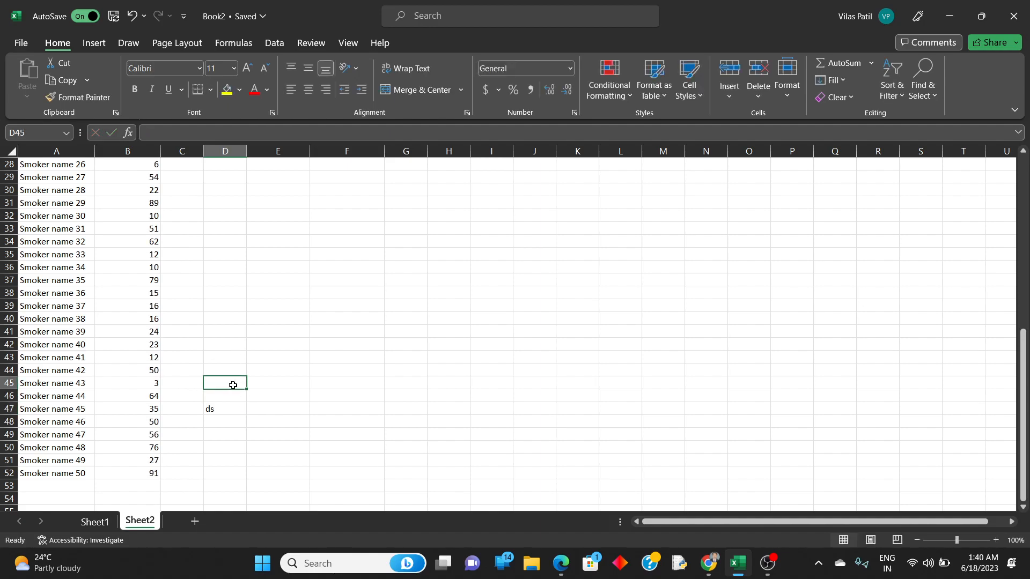
pyautogui.click(226, 412)
pyautogui.press('Delete')
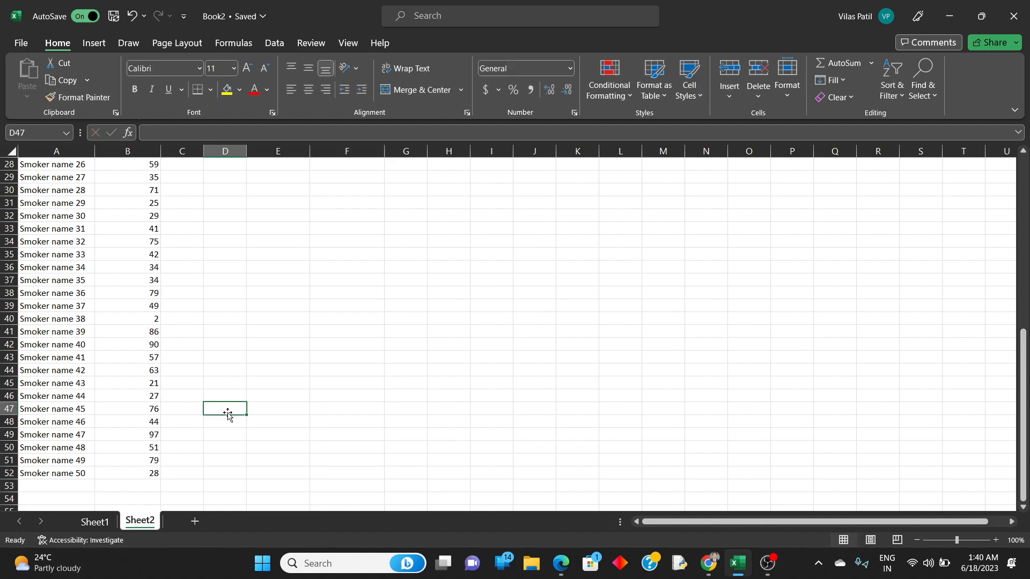
# Move the random age formulas from B3:B52 to C3:C52 and copy the moved range
pyautogui.scroll(7, 221, 418)
pyautogui.scroll(2, 221, 419)
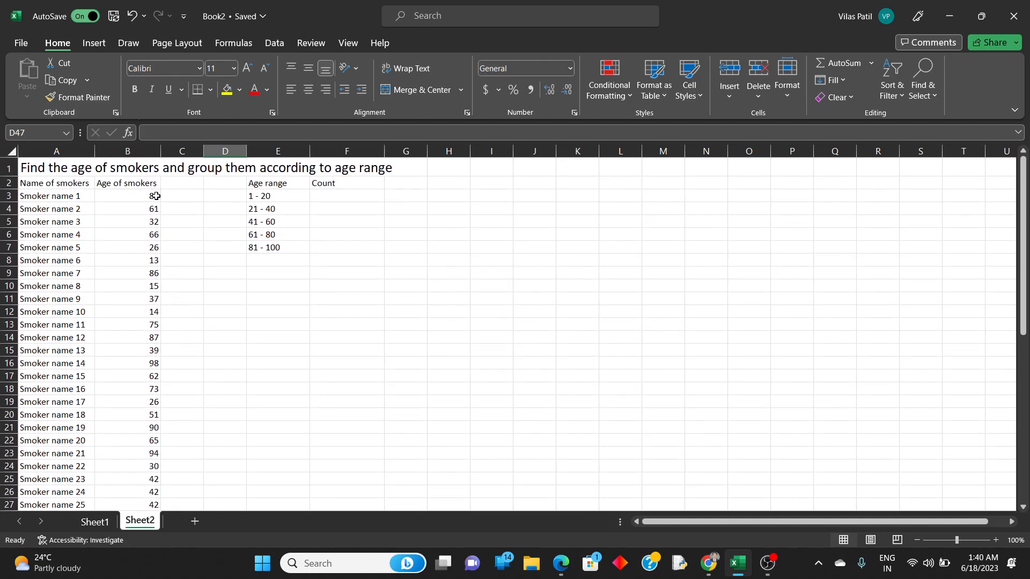
pyautogui.moveTo(156, 196); pyautogui.dragTo(175, 468)
pyautogui.hotkey('ctrl', 'c')
pyautogui.scroll(9, 147, 477)
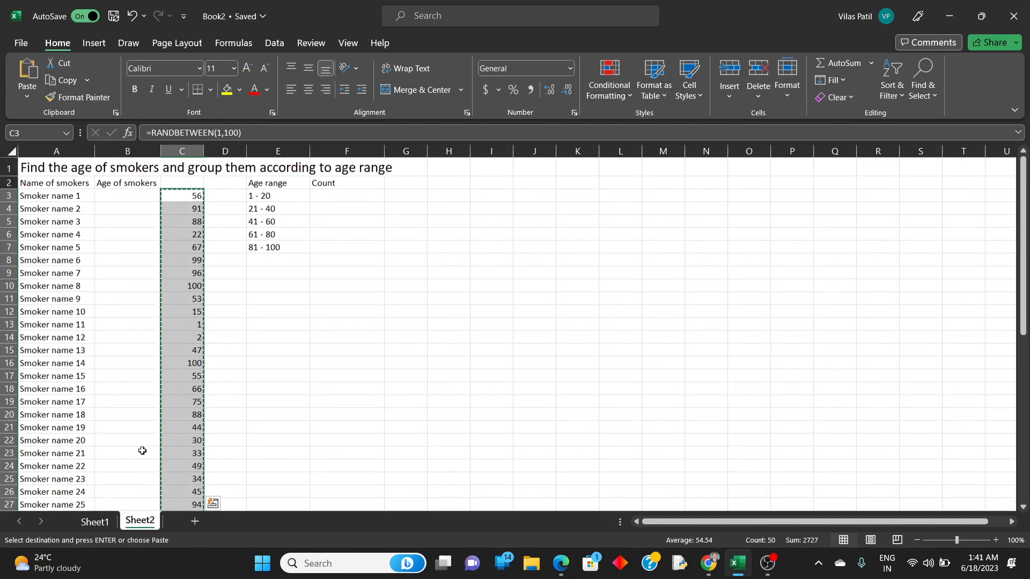
# Paste the copied ages as values only into column B starting at B3, and end the copy mode
pyautogui.click(130, 197)
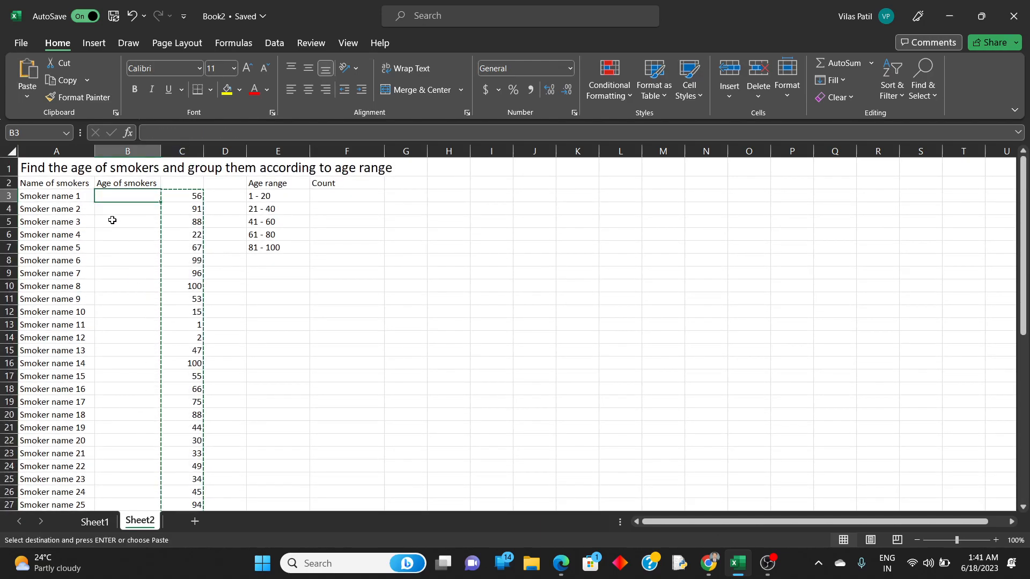
pyautogui.click(27, 97)
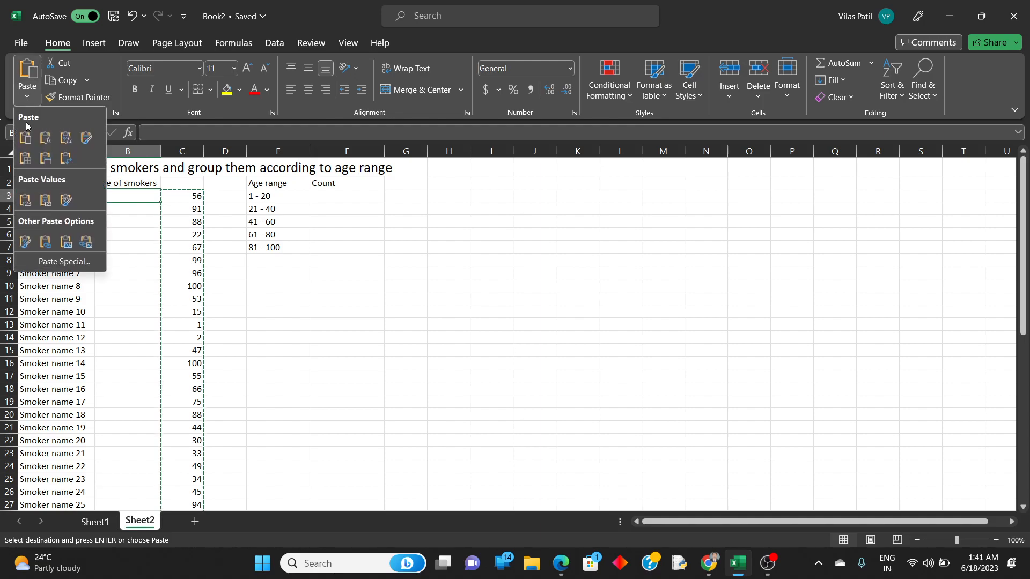
pyautogui.click(26, 199)
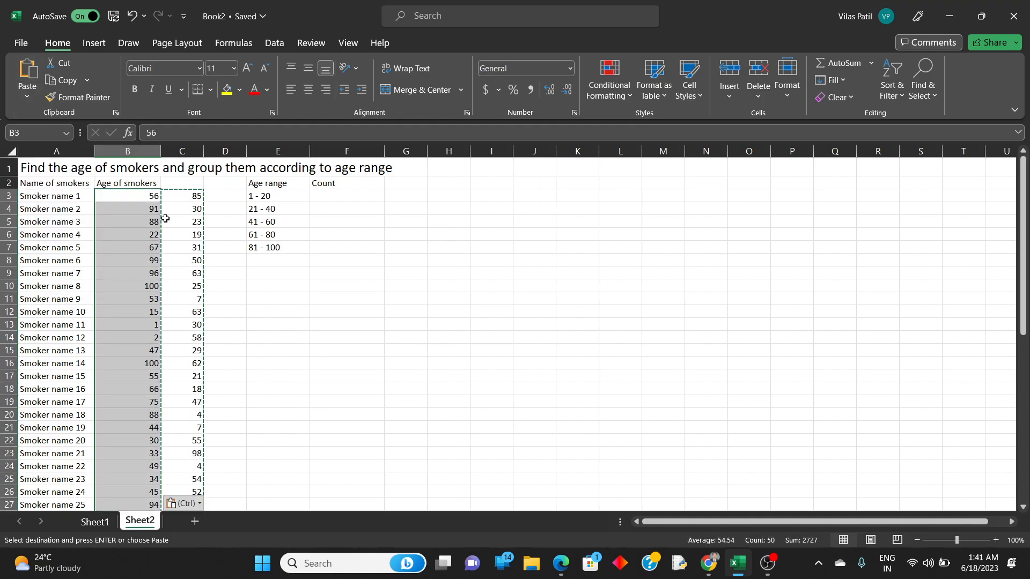
pyautogui.click(325, 325)
pyautogui.doubleClick(294, 325)
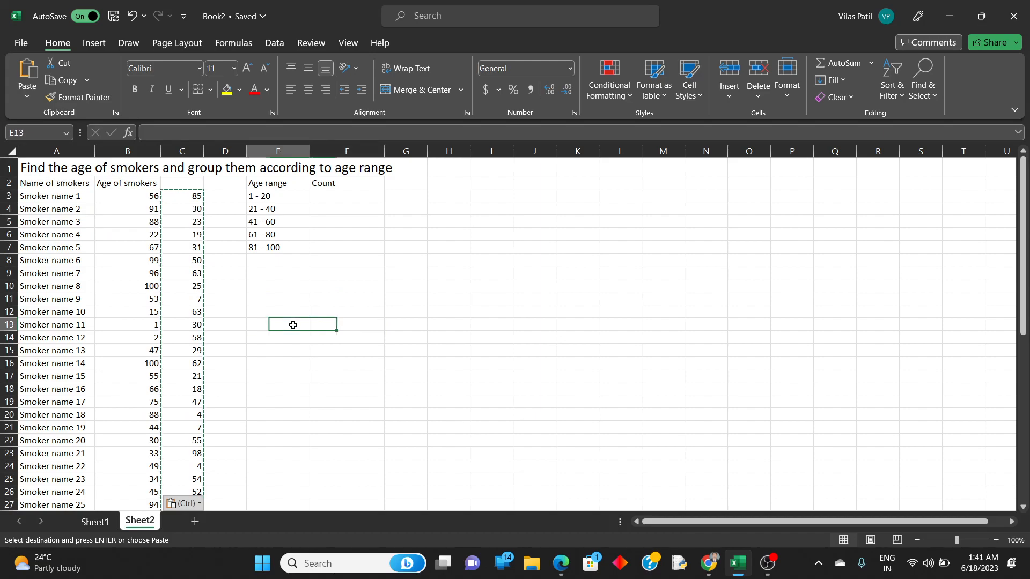
pyautogui.click(278, 288)
pyautogui.doubleClick(279, 326)
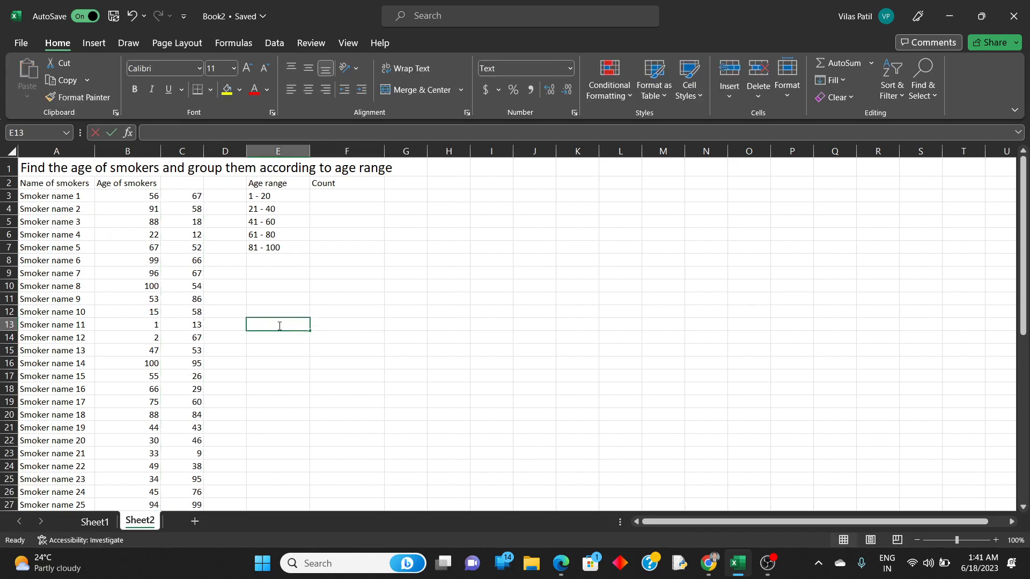
pyautogui.click(271, 305)
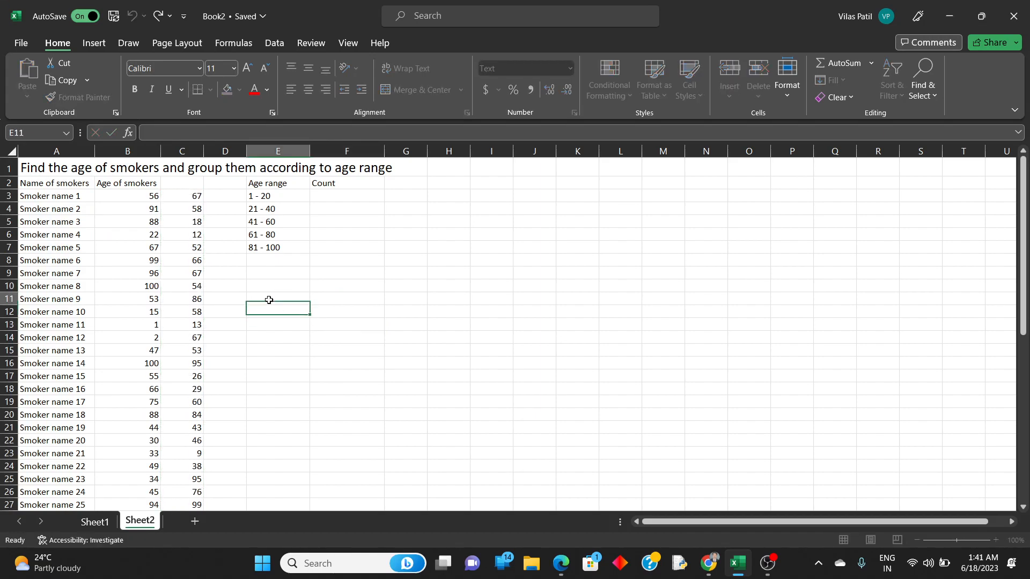
# Delete the leftover random age formulas in C3:C52
pyautogui.click(196, 198)
pyautogui.scroll(-14, 198, 338)
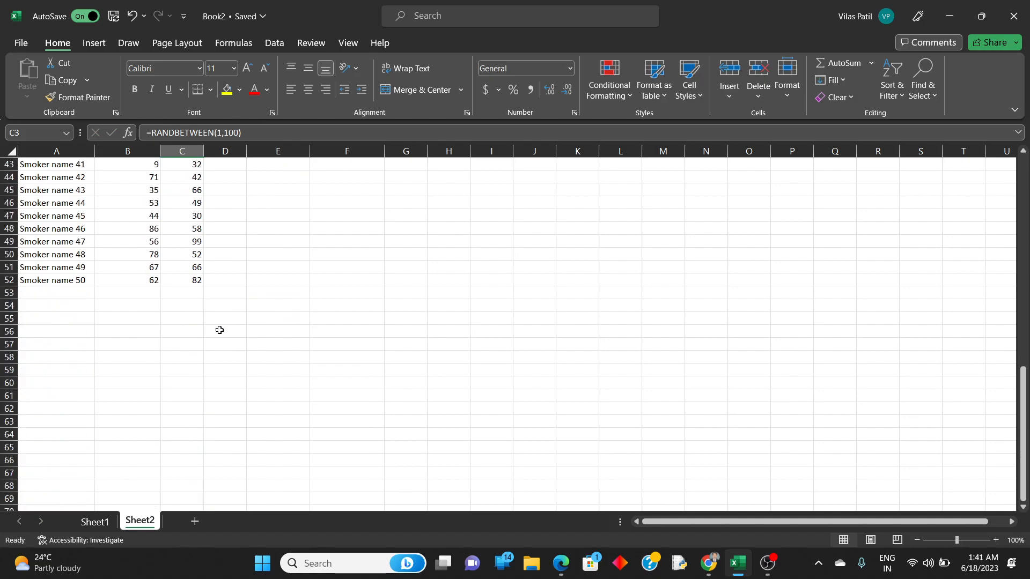
pyautogui.click(199, 283)
pyautogui.scroll(5, 199, 300)
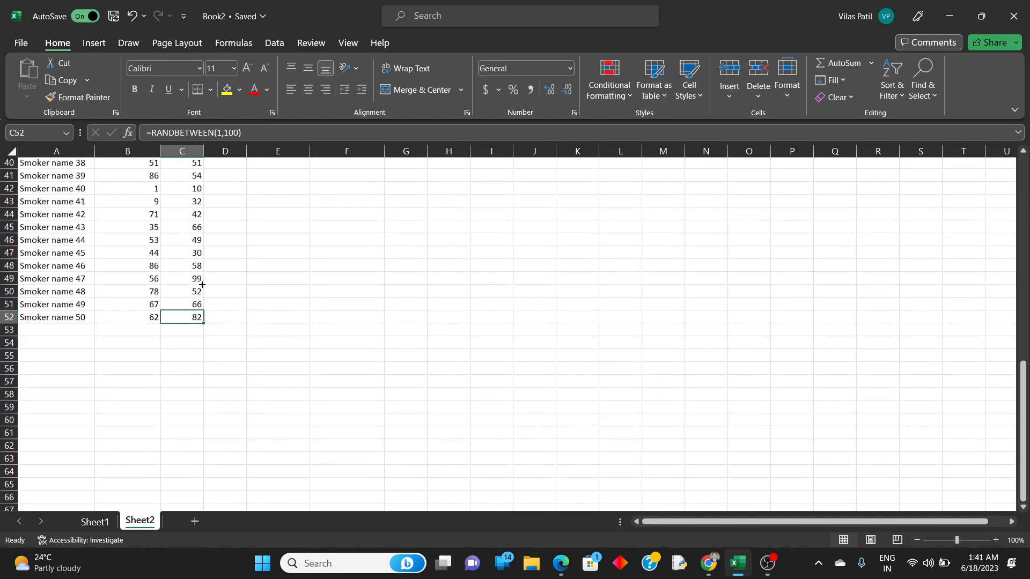
pyautogui.scroll(9, 195, 318)
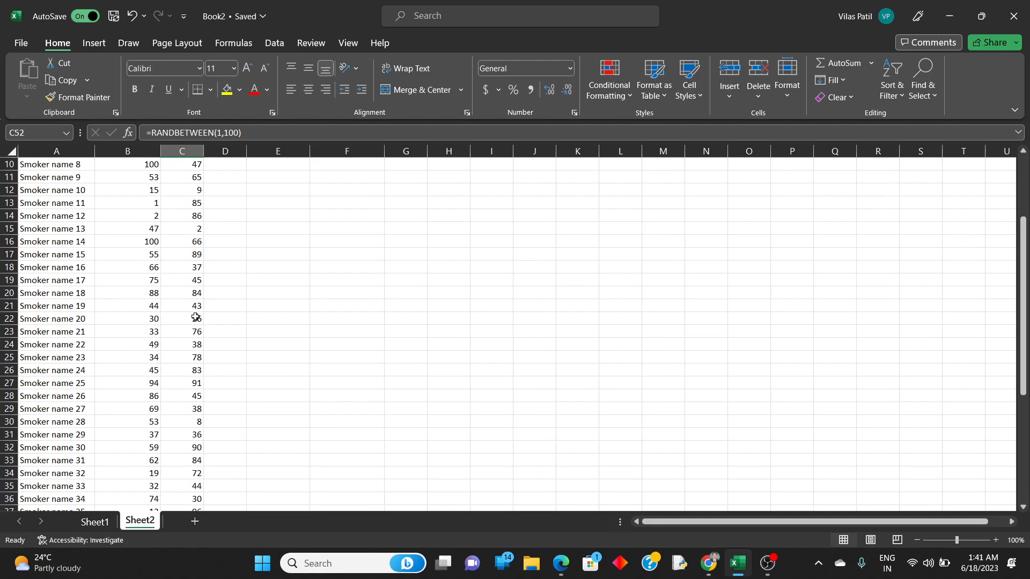
pyautogui.keyDown('shift'); pyautogui.click(193, 201); pyautogui.keyUp('shift')
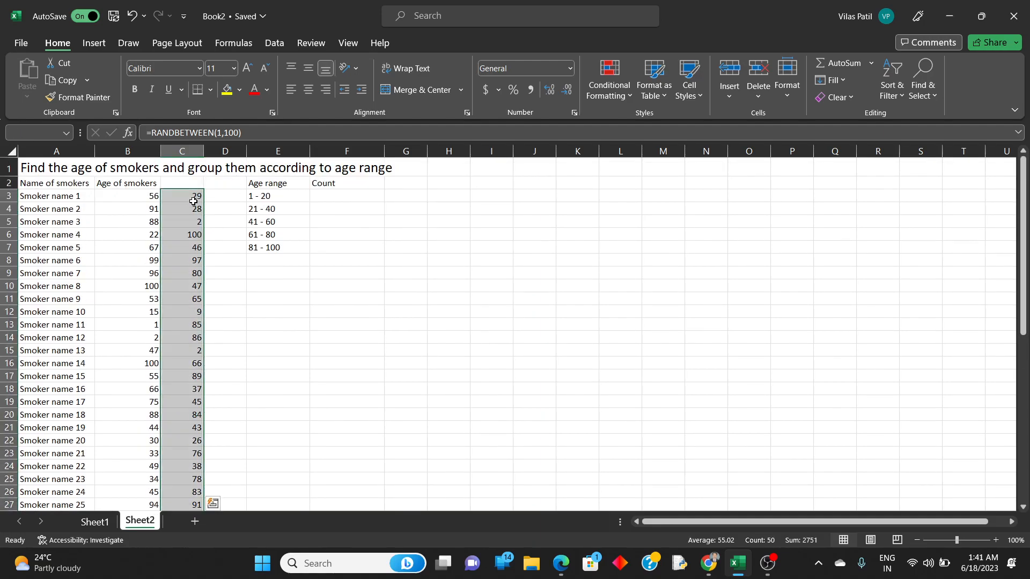
pyautogui.press('Delete')
pyautogui.scroll(-12, 193, 203)
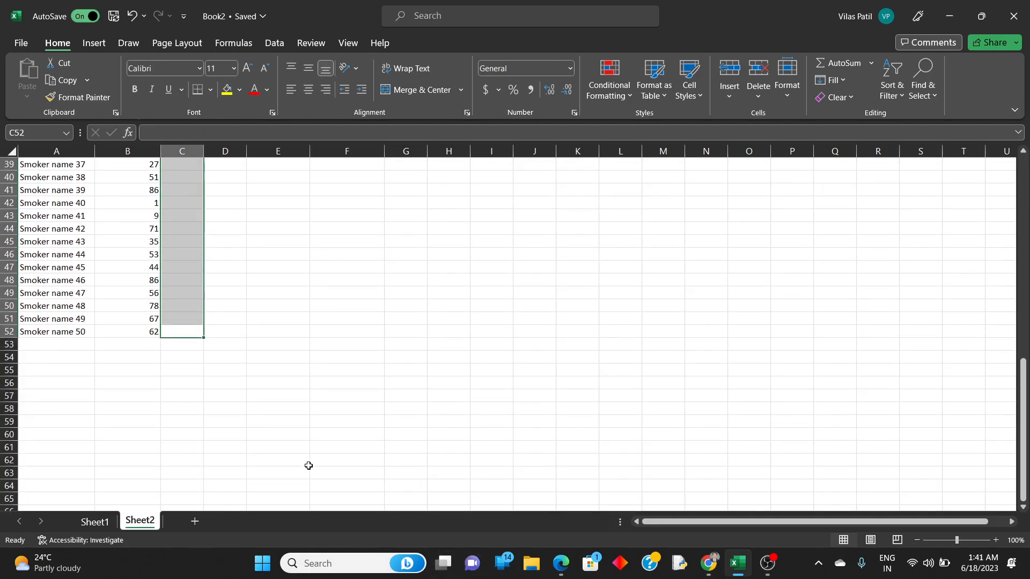
pyautogui.scroll(3, 312, 472)
pyautogui.scroll(5, 287, 482)
pyautogui.scroll(1, 193, 398)
pyautogui.scroll(3, 193, 399)
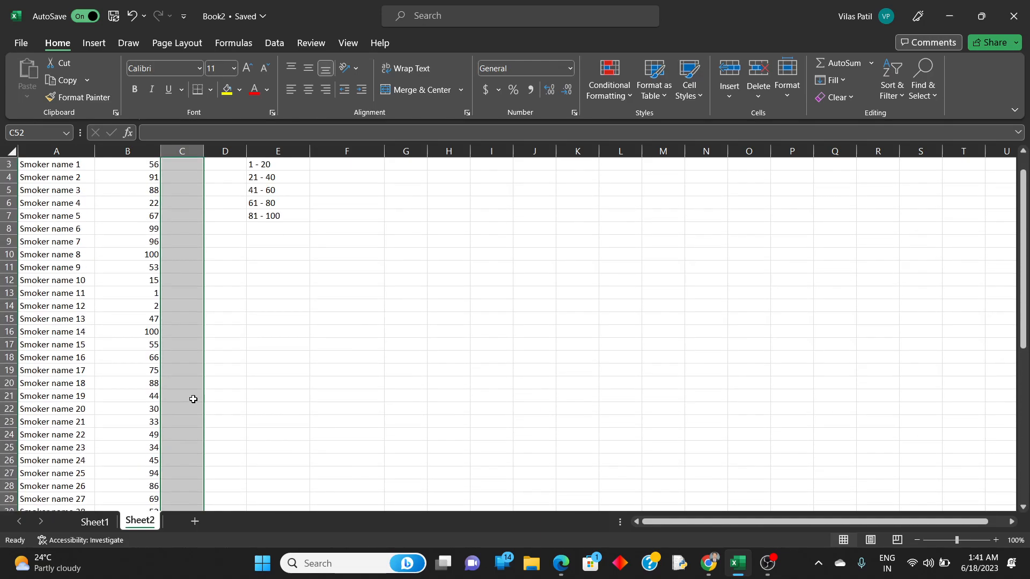
pyautogui.scroll(1, 193, 399)
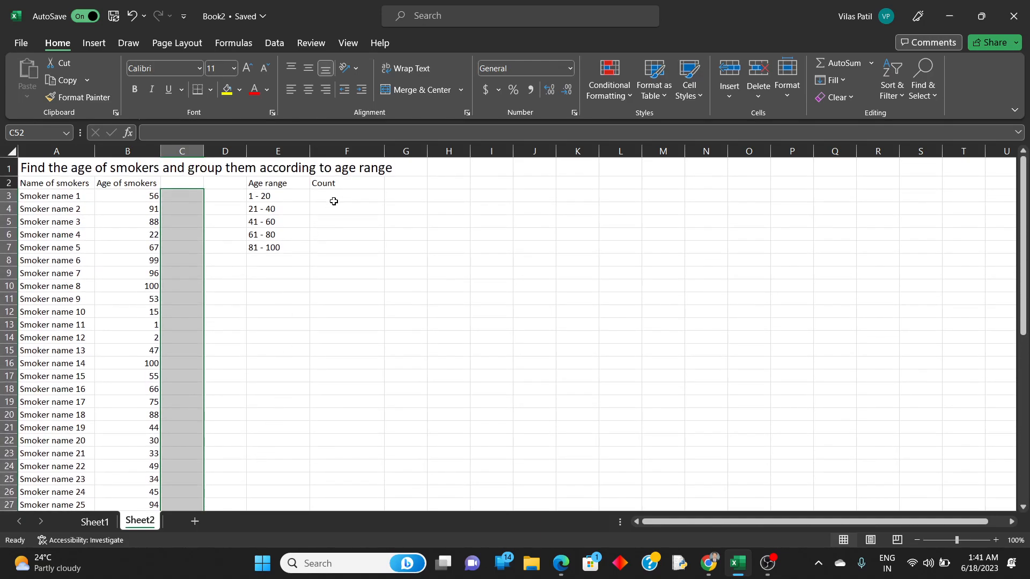
# Enter =COUNTIFS without arguments in cell F3, the count cell for the 1 - 20 age range
pyautogui.moveTo(334, 196); pyautogui.dragTo(334, 243)
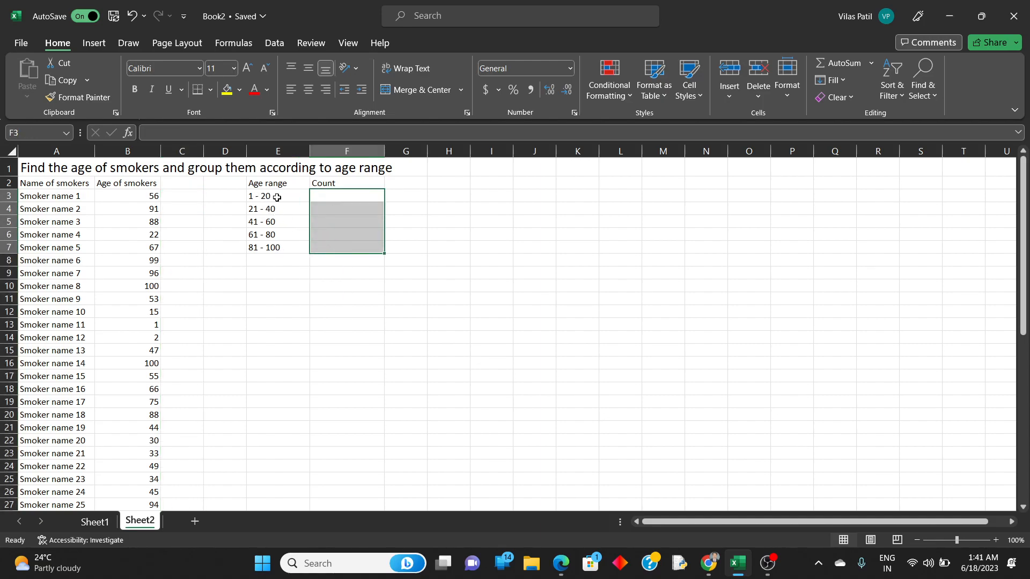
pyautogui.click(334, 200)
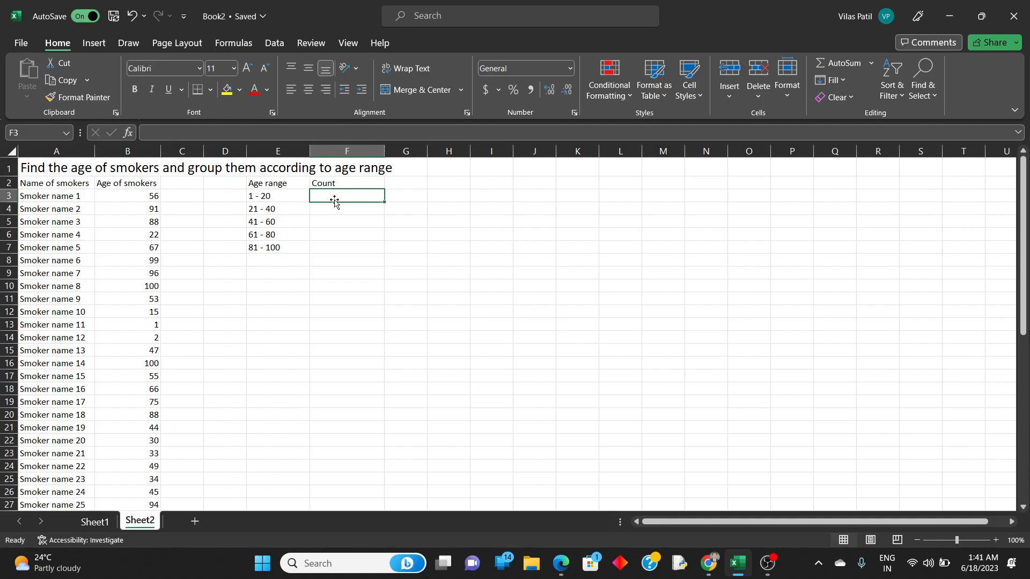
pyautogui.write('=COUNT')
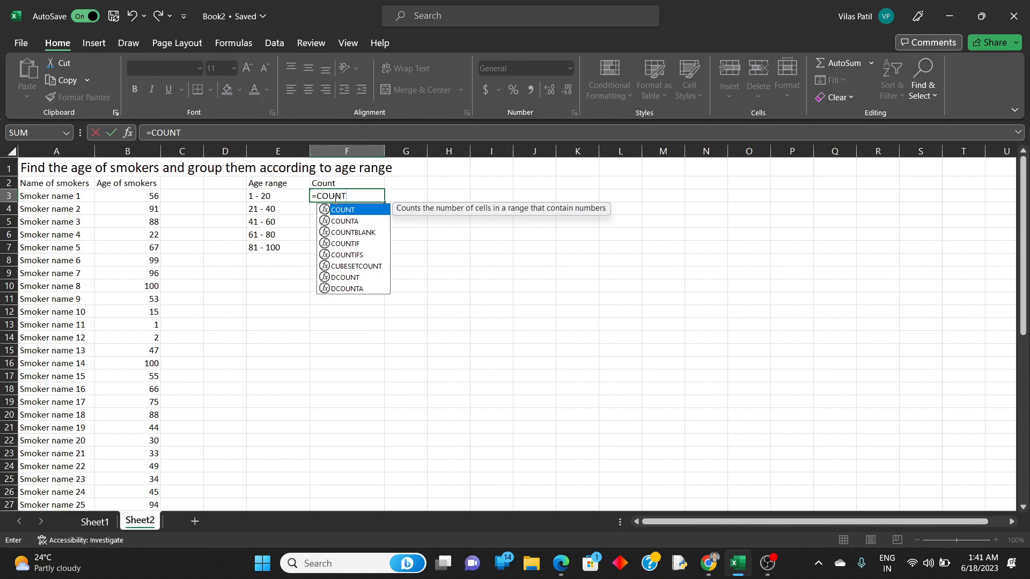
pyautogui.write('IFS')
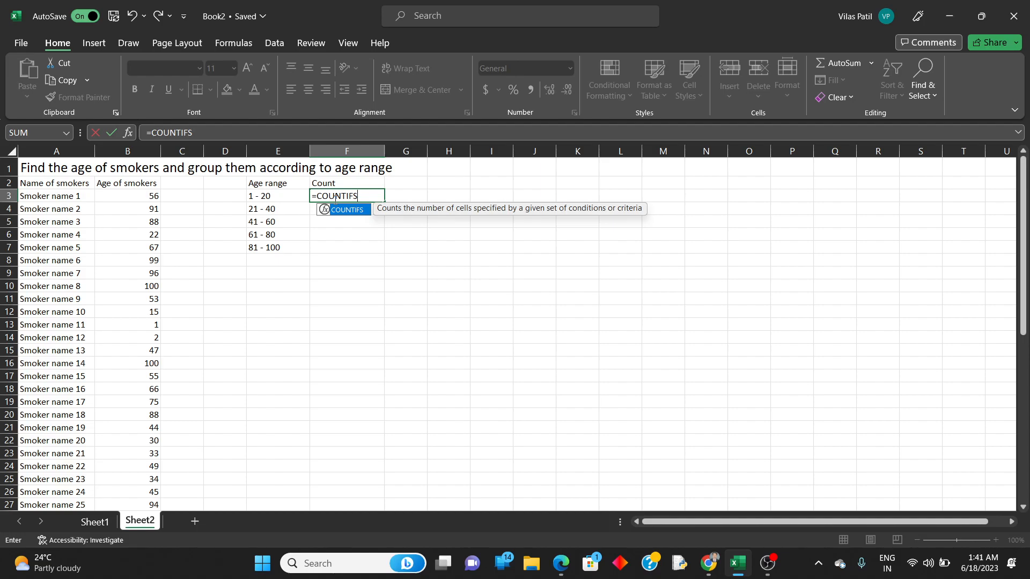
pyautogui.press('Return')
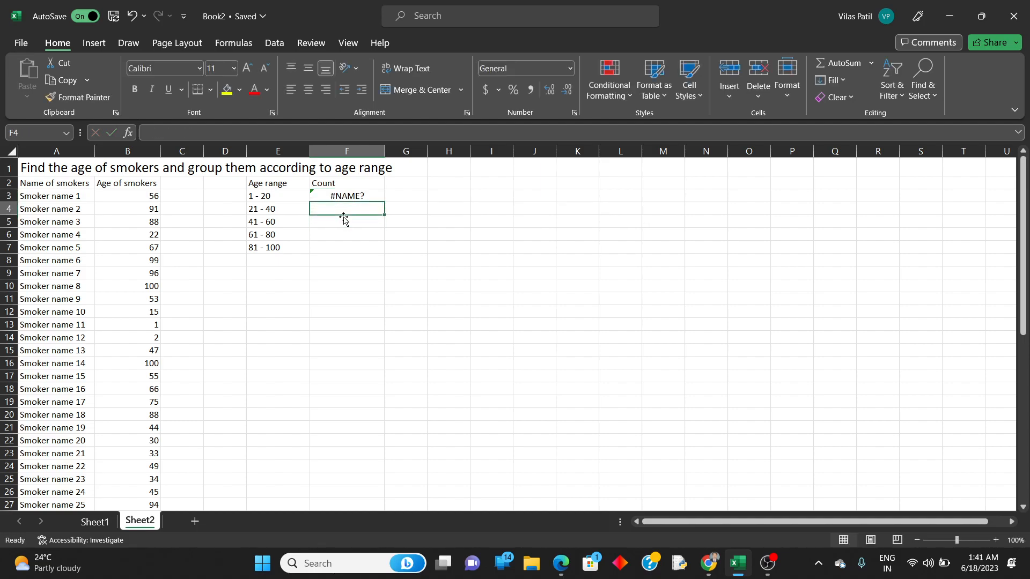
# Reopen the COUNTIFS formula in F3 and add B3:B52 as the first criteria range with the criterion ">=1"
pyautogui.click(352, 200)
pyautogui.click(249, 135)
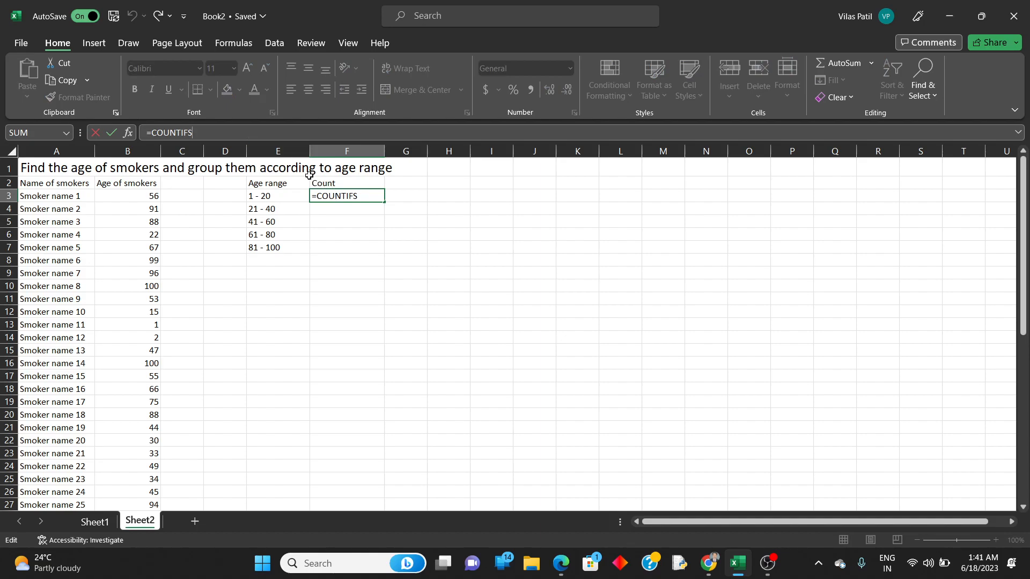
pyautogui.press('BackSpace')
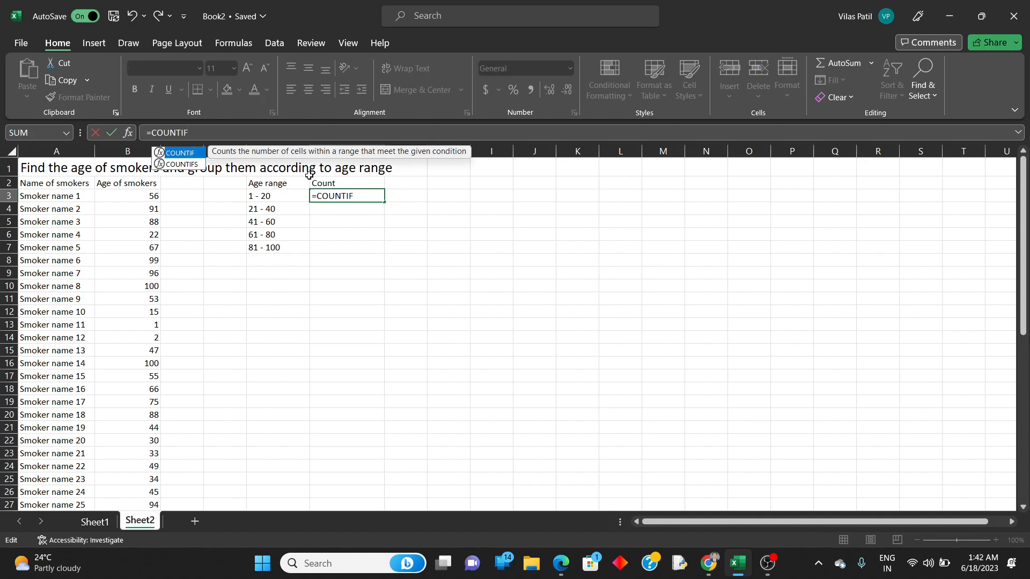
pyautogui.doubleClick(199, 165)
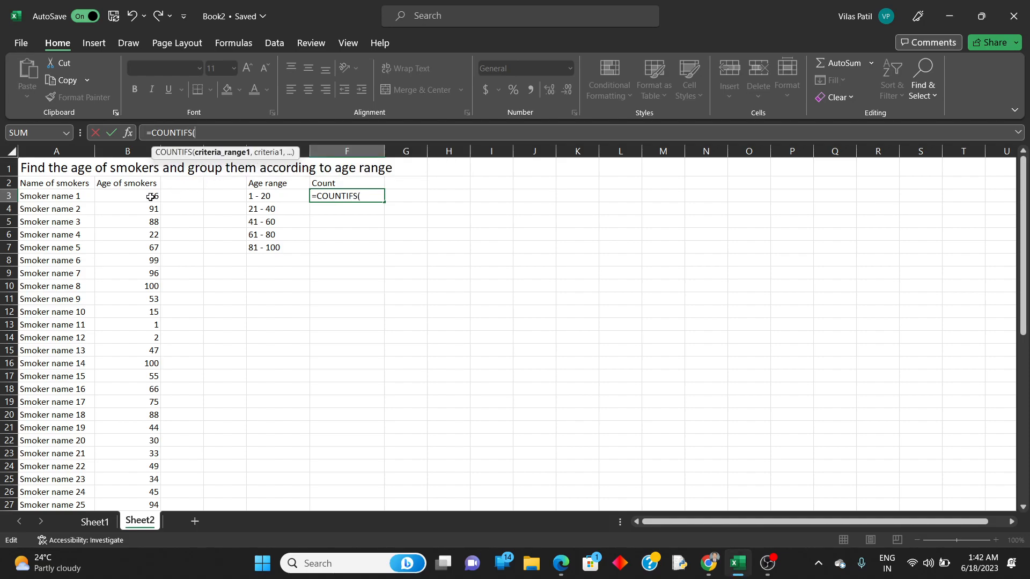
pyautogui.moveTo(150, 197); pyautogui.dragTo(206, 354)
pyautogui.scroll(12, 205, 354)
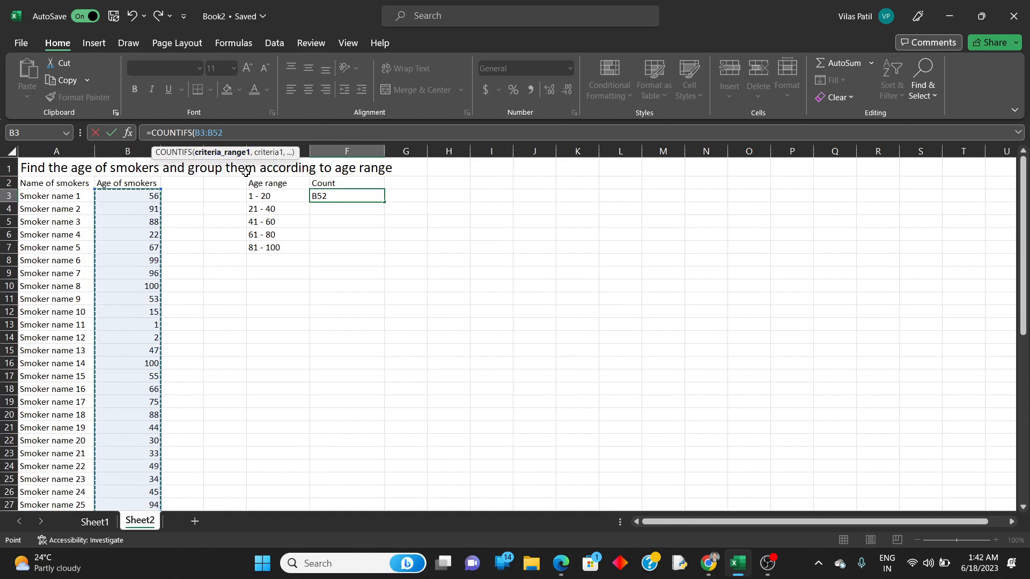
pyautogui.write(',')
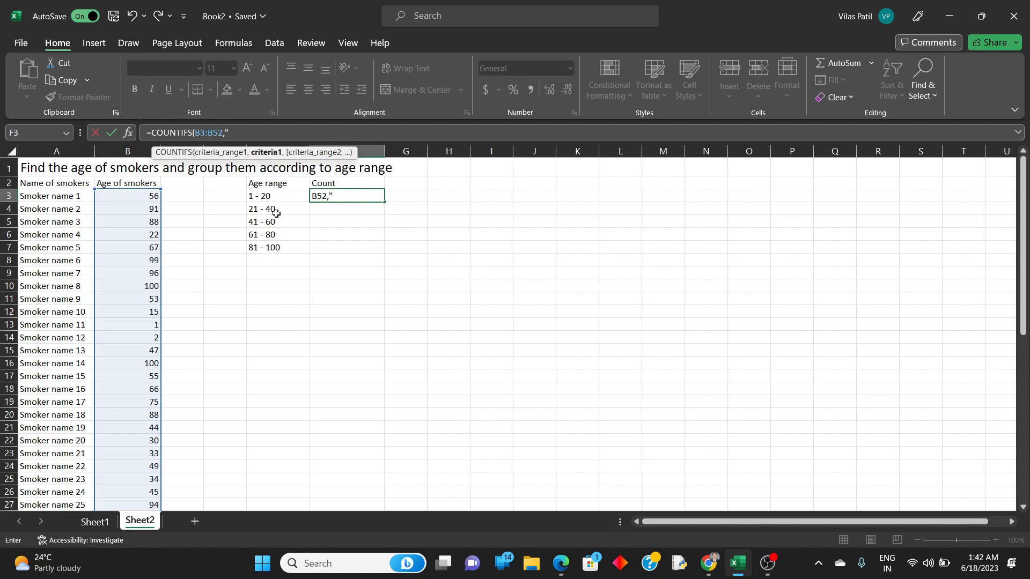
pyautogui.write('=1",')
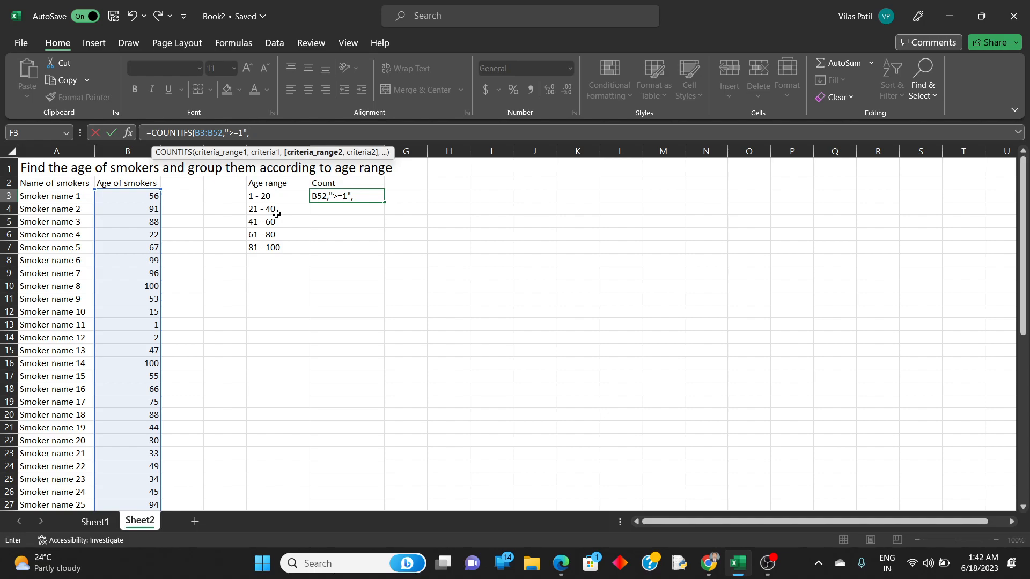
# Complete the F3 formula with B3:B52 as the second criteria range and "<=20" as its criterion, fixing the closing bracket
pyautogui.write('b3')
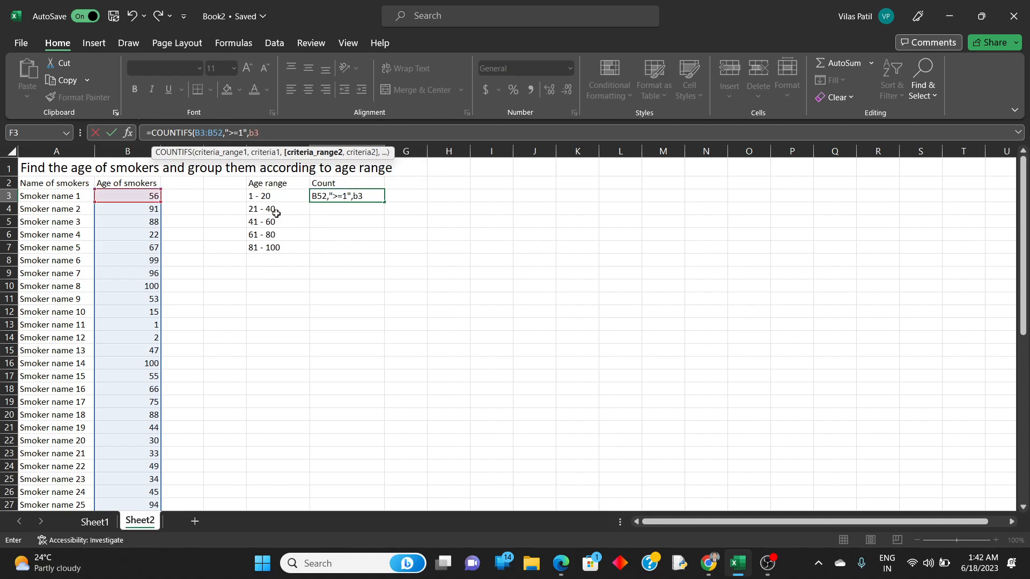
pyautogui.press('BackSpace')
pyautogui.press('BackSpace')
pyautogui.write('B3:B52')
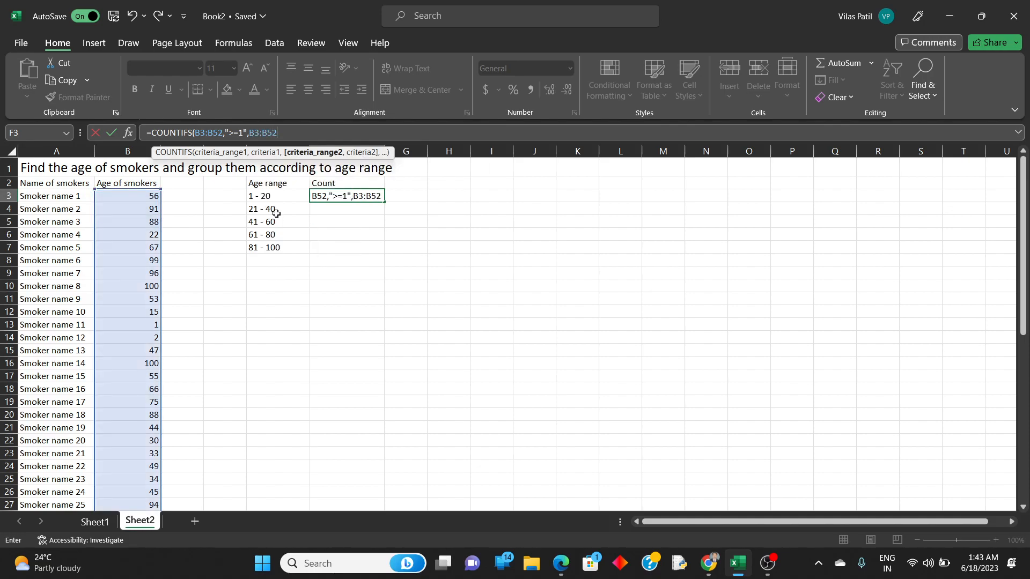
pyautogui.write(',')
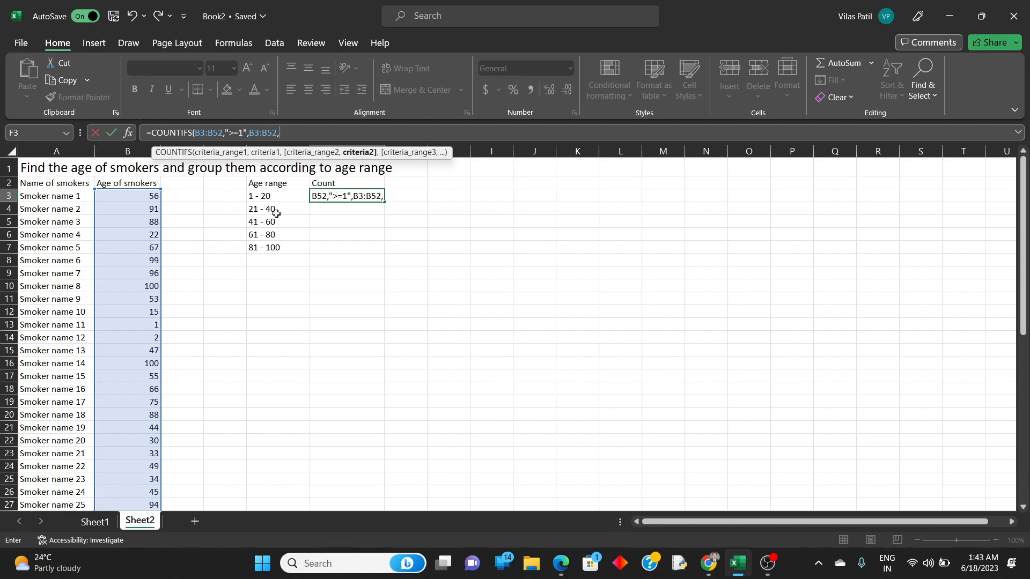
pyautogui.write('"')
pyautogui.write('<=20')
pyautogui.press('Return')
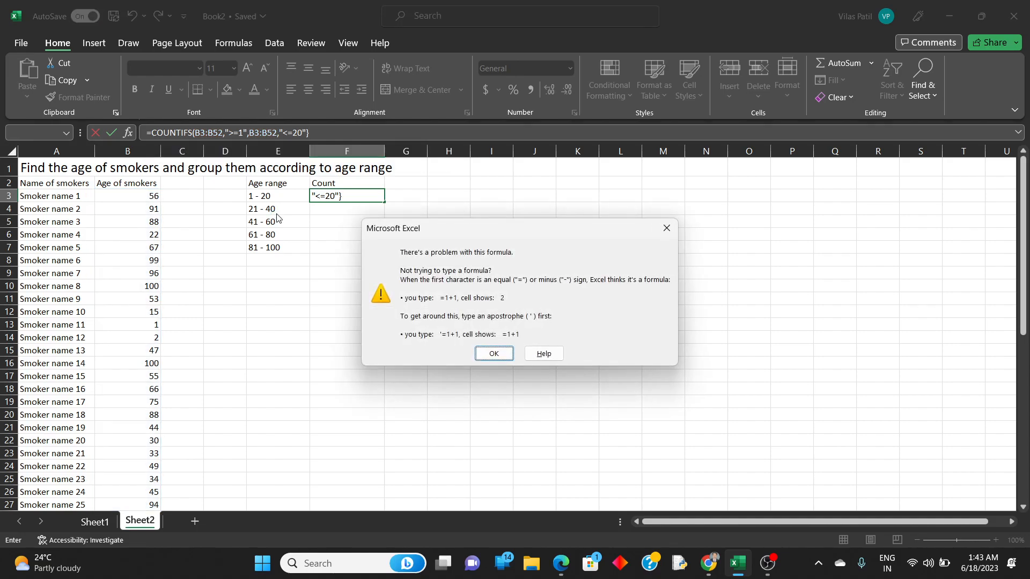
pyautogui.click(493, 353)
pyautogui.click(317, 137)
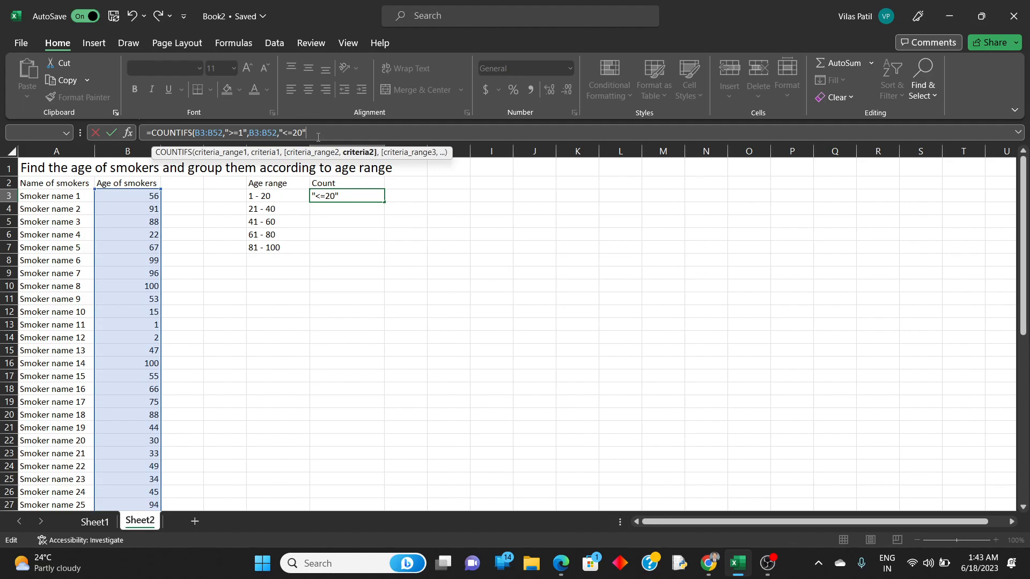
pyautogui.press('Return')
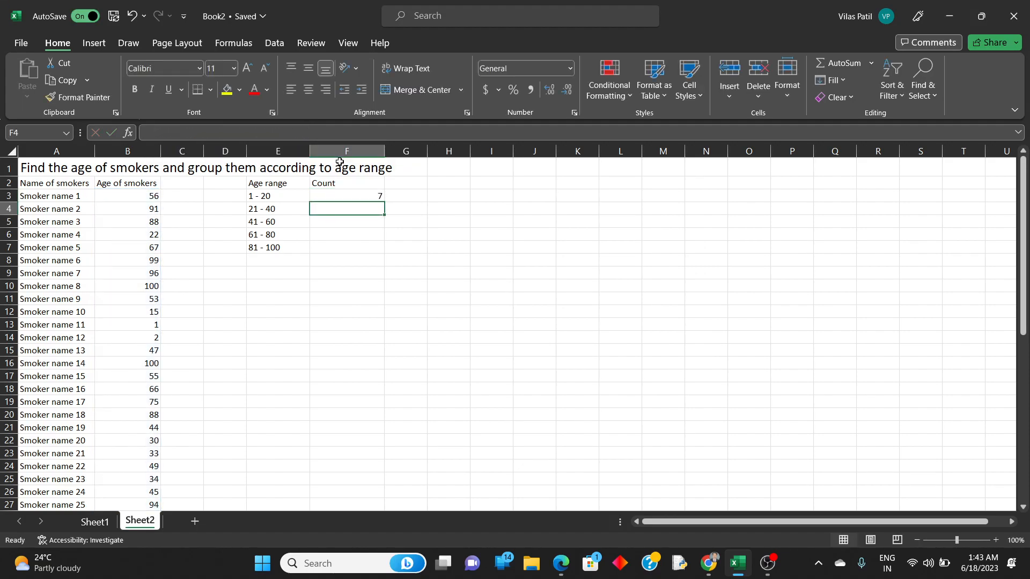
# Check the COUNTIFS formula in F3 and go through the ages in column B, looking for values from 1 to 20
pyautogui.click(351, 195)
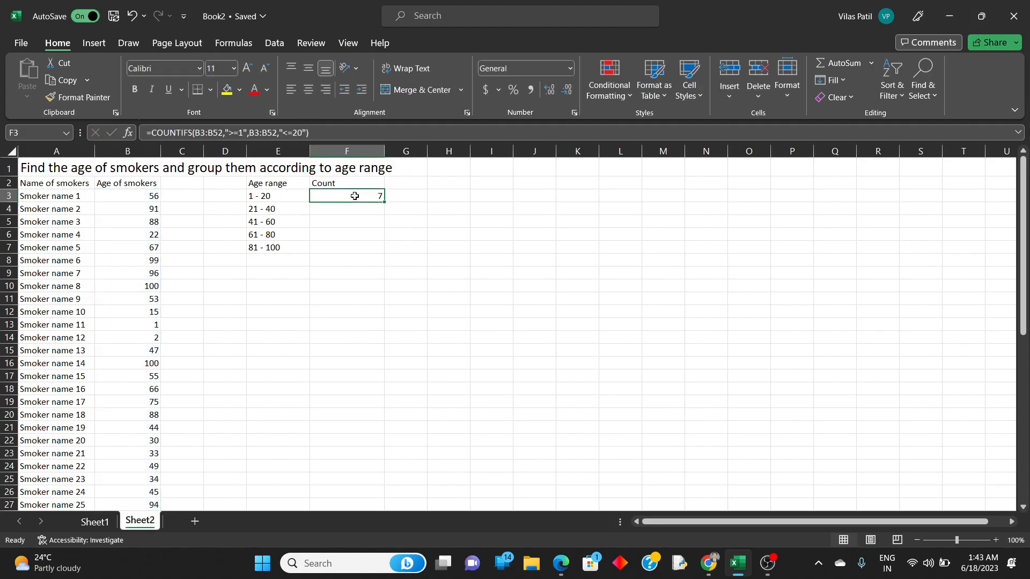
pyautogui.click(155, 326)
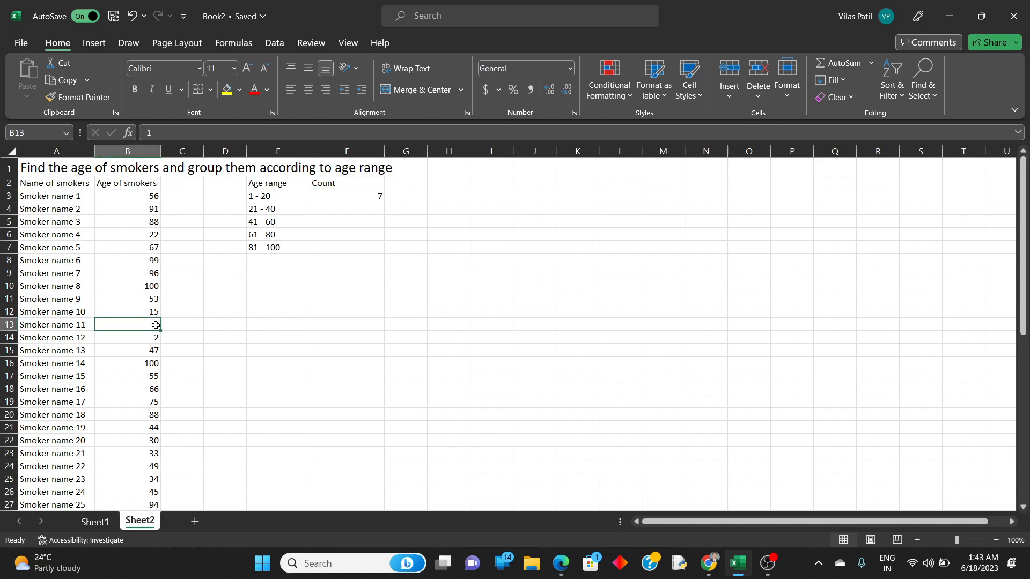
pyautogui.press('Down')
pyautogui.press('Down')
pyautogui.press('Down')
pyautogui.press('Down')
pyautogui.press('Down')
pyautogui.press('Down')
pyautogui.press('Down')
pyautogui.press('Down')
pyautogui.press('Down')
pyautogui.press('Down')
pyautogui.press('Down')
pyautogui.press('Down')
pyautogui.press('Down')
pyautogui.press('Down')
pyautogui.press('Down')
pyautogui.press('Down')
pyautogui.press('Down')
pyautogui.press('Down')
pyautogui.press('Down')
pyautogui.press('Down')
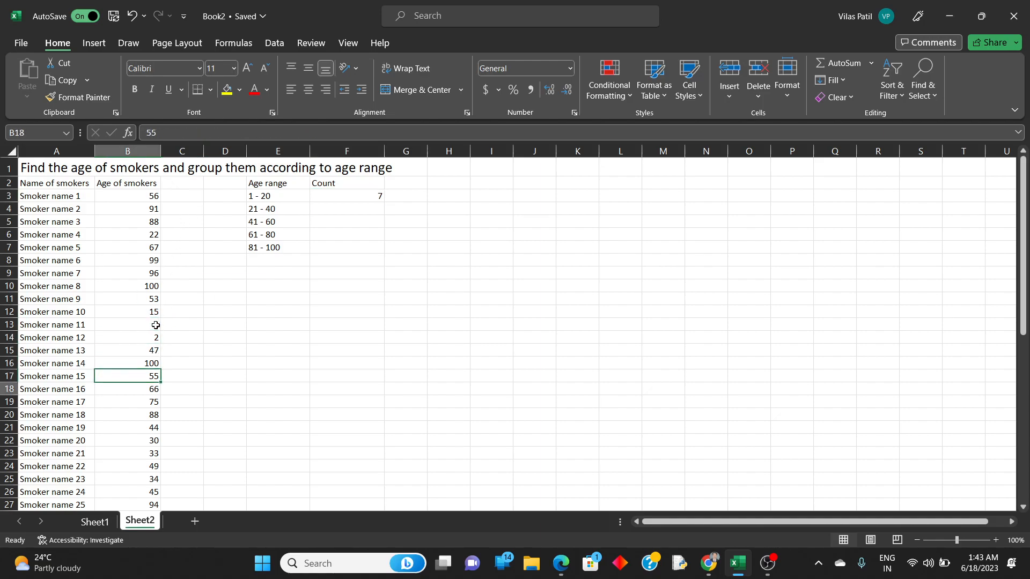
pyautogui.press('Down')
pyautogui.press('Down')
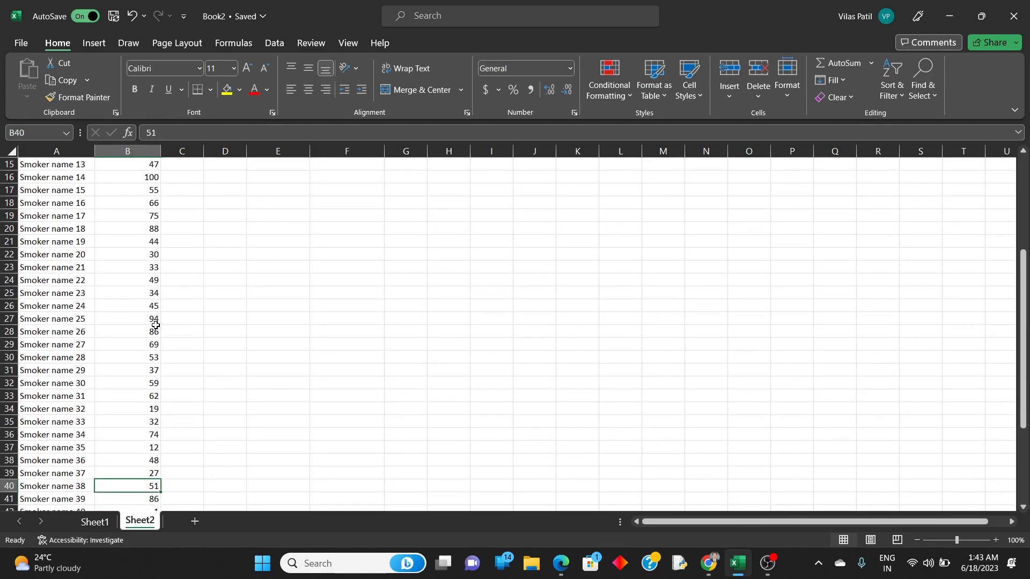
pyautogui.press('Up')
pyautogui.press('Up')
pyautogui.press('Up')
pyautogui.press('Down')
pyautogui.press('Down')
pyautogui.press('Down')
pyautogui.press('Down')
pyautogui.press('Down')
pyautogui.press('Down')
pyautogui.press('Down')
pyautogui.press('Down')
pyautogui.press('Down')
pyautogui.press('Down')
pyautogui.press('Down')
pyautogui.press('Down')
pyautogui.press('Down')
pyautogui.press('Down')
pyautogui.press('Down')
pyautogui.press('Down')
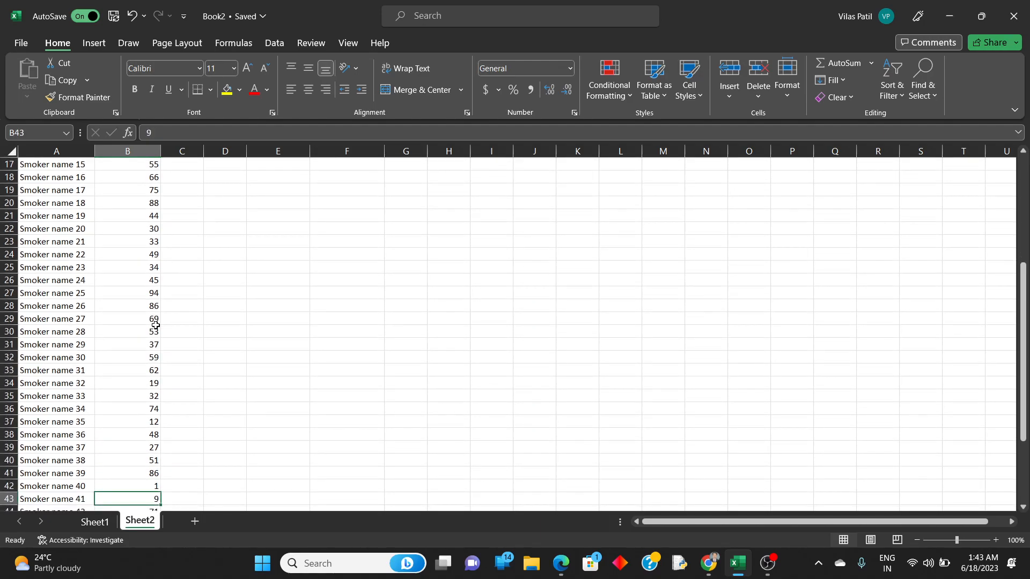
pyautogui.press('Down')
pyautogui.press('Down')
pyautogui.press('Down')
pyautogui.press('Down')
pyautogui.press('Down')
pyautogui.press('Down')
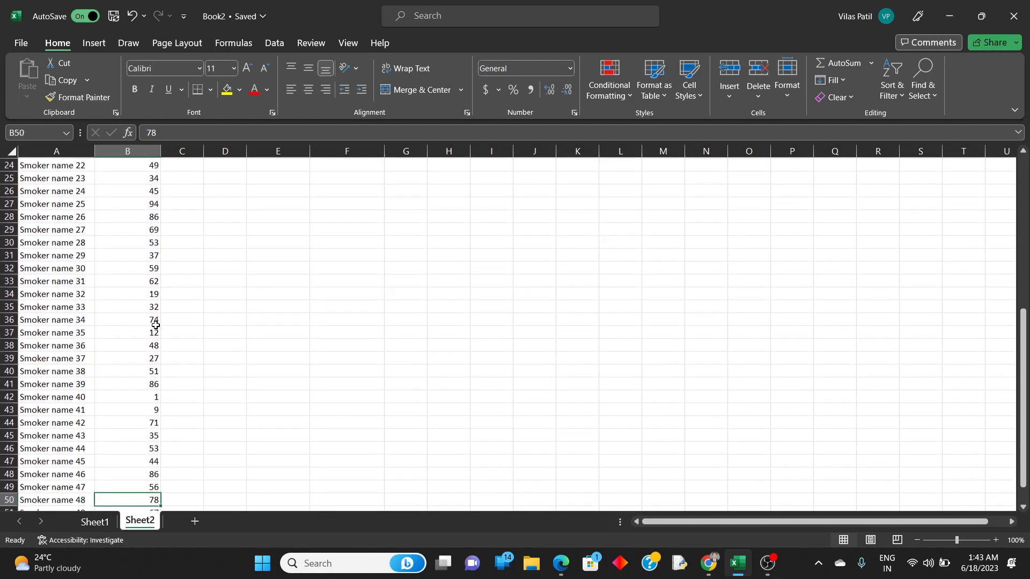
pyautogui.press('Up')
pyautogui.press('Up')
pyautogui.press('Up')
pyautogui.press('Up')
pyautogui.press('Up')
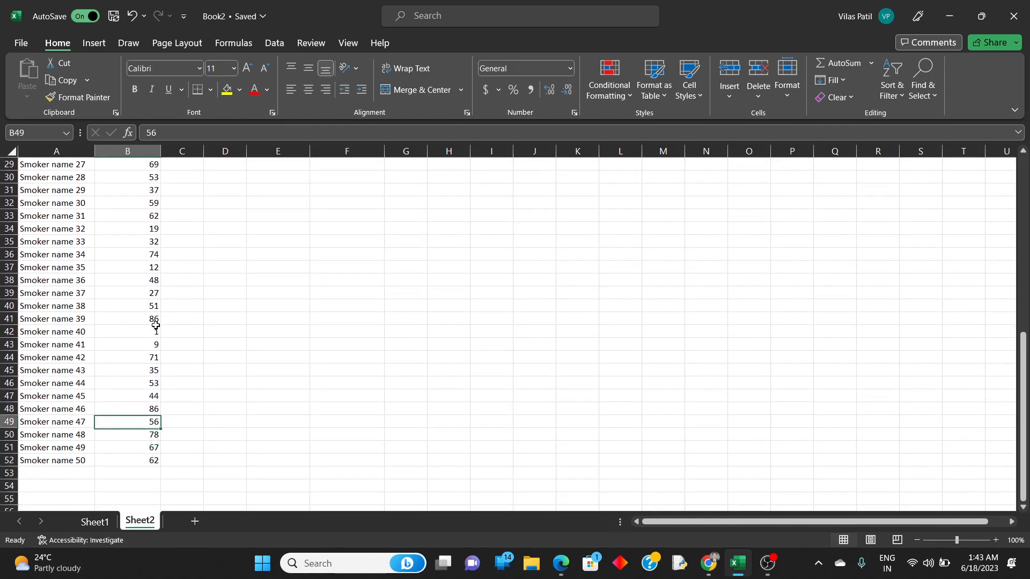
pyautogui.press('Up')
pyautogui.press('Up')
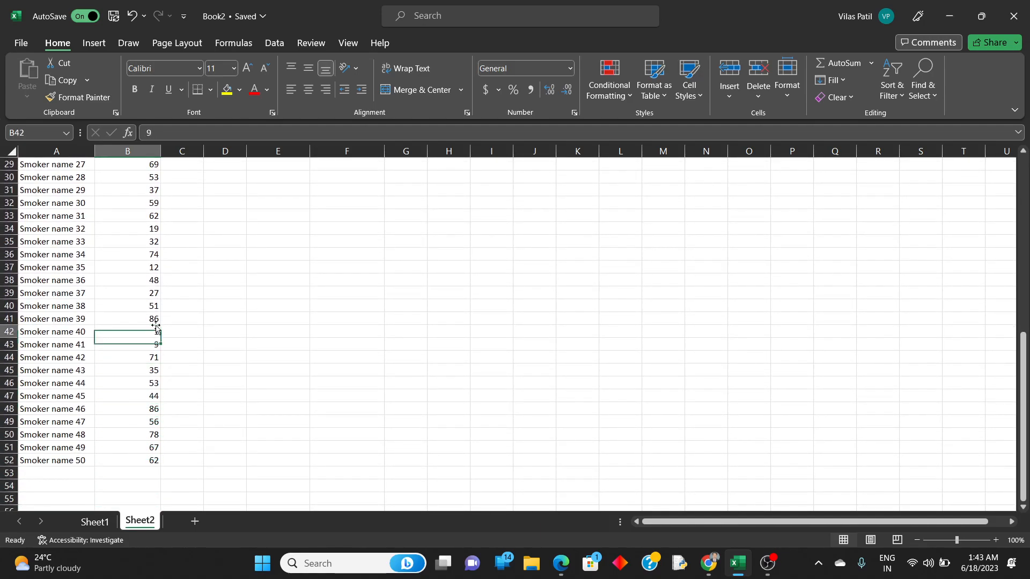
pyautogui.press('Up')
pyautogui.press('Up')
pyautogui.press('Up')
pyautogui.press('Up')
pyautogui.press('Up')
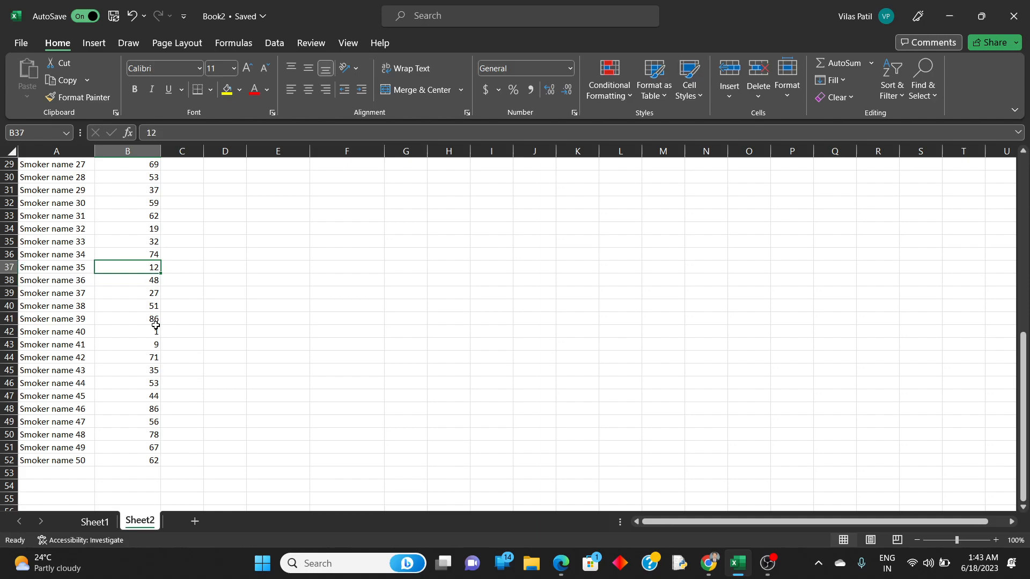
pyautogui.press('Up')
pyautogui.press('Up')
pyautogui.press('Up')
pyautogui.press('Up')
pyautogui.press('Up')
pyautogui.press('Up')
pyautogui.press('Up')
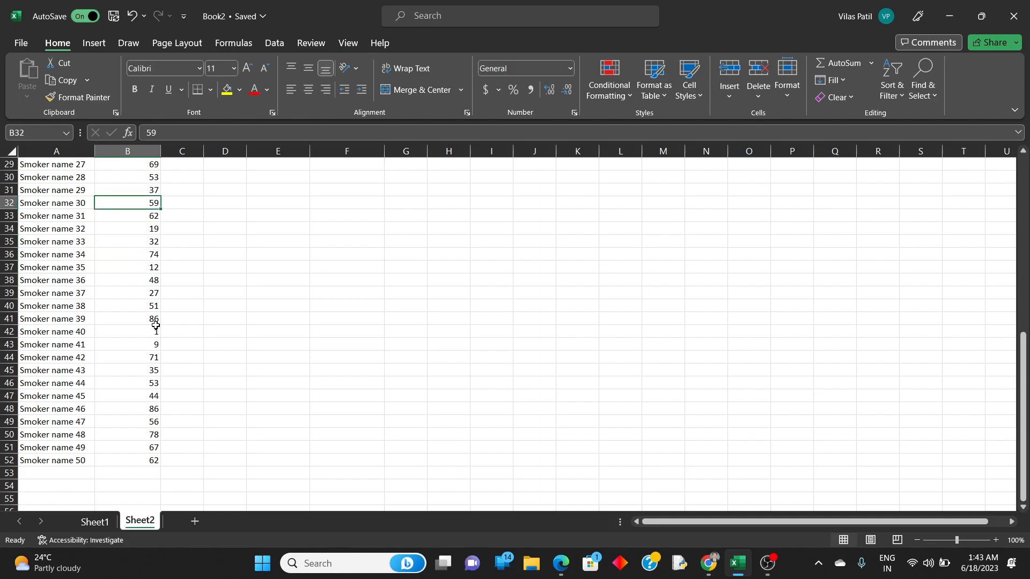
pyautogui.press('Up')
pyautogui.press('Up')
pyautogui.press('Up')
pyautogui.press('Up')
pyautogui.press('Up')
pyautogui.press('Up')
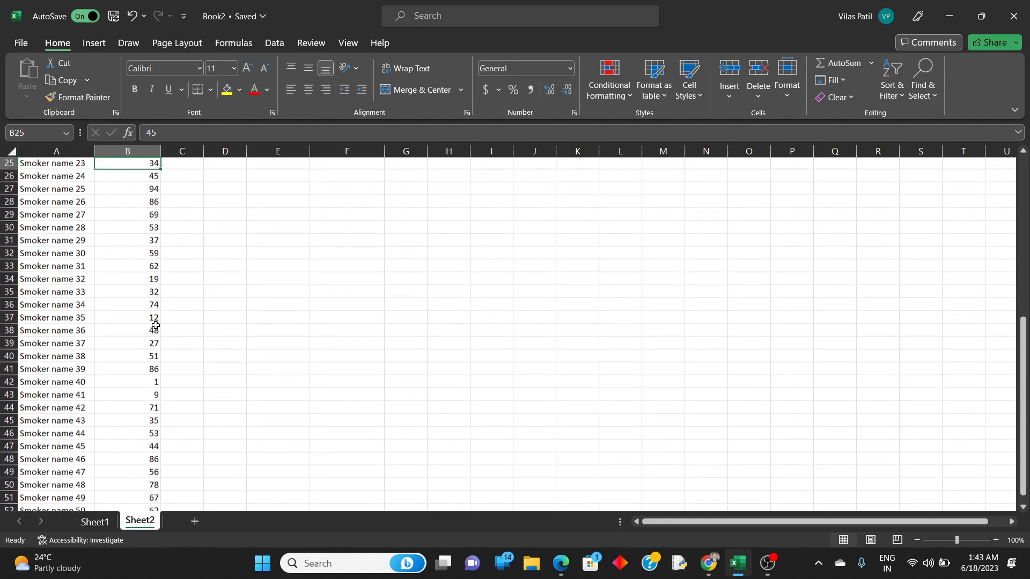
pyautogui.press('Up')
pyautogui.press('Up')
pyautogui.press('Up')
pyautogui.press('Up')
pyautogui.press('Up')
pyautogui.press('Up')
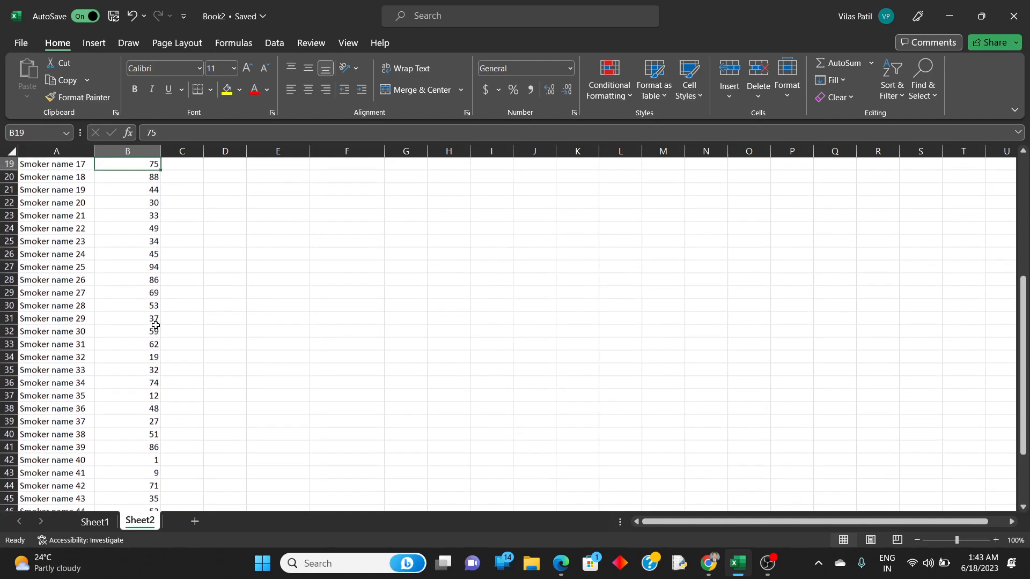
pyautogui.press('Up')
pyautogui.press('Up')
pyautogui.press('Up')
pyautogui.press('Up')
pyautogui.press('Up')
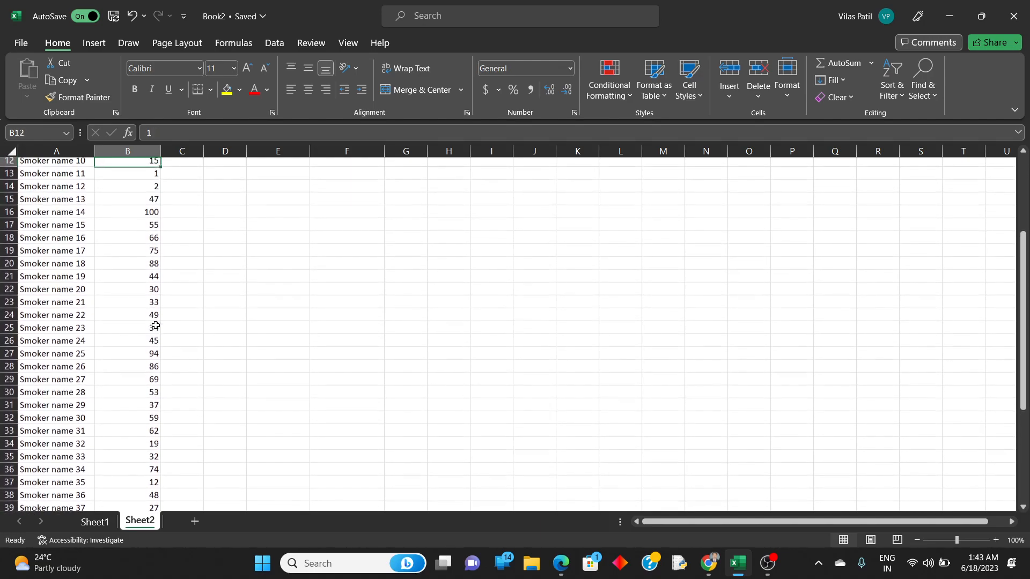
pyautogui.press('Up')
pyautogui.press('Up')
pyautogui.press('Up')
pyautogui.press('Up')
pyautogui.press('Up')
pyautogui.press('Up')
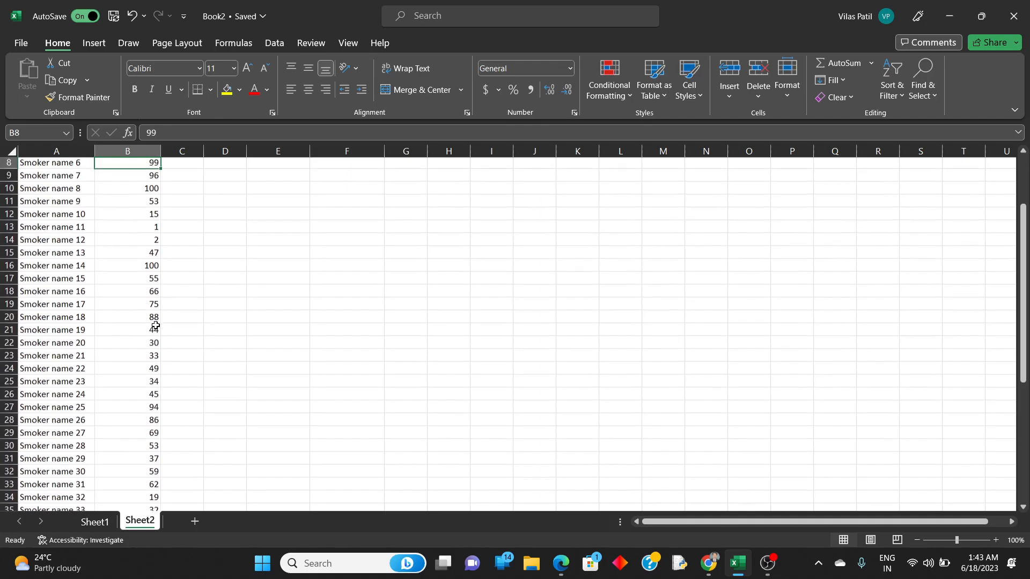
pyautogui.press('Up')
pyautogui.press('Up')
pyautogui.press('Up')
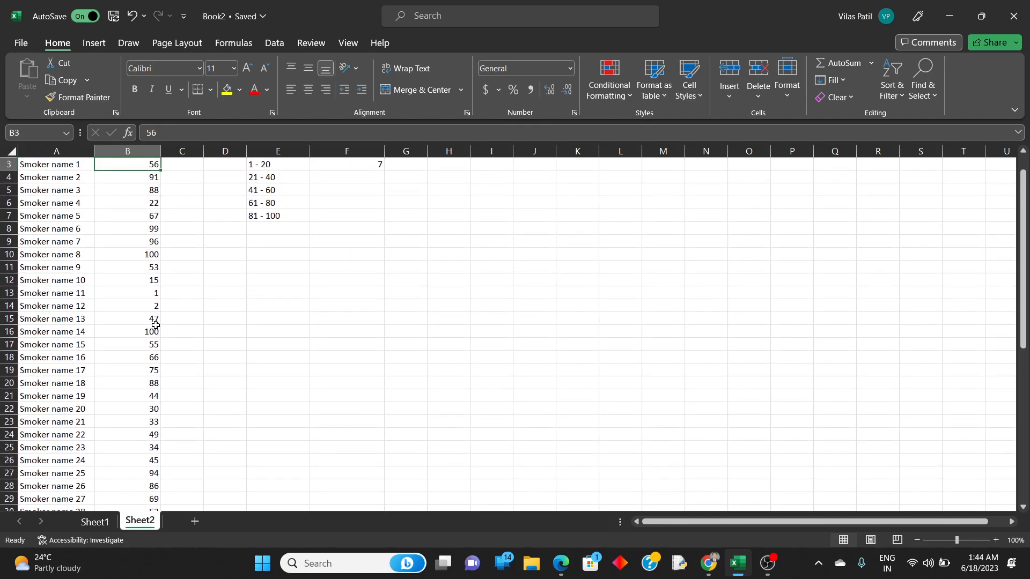
pyautogui.press('Down')
pyautogui.press('Down')
pyautogui.press('Down')
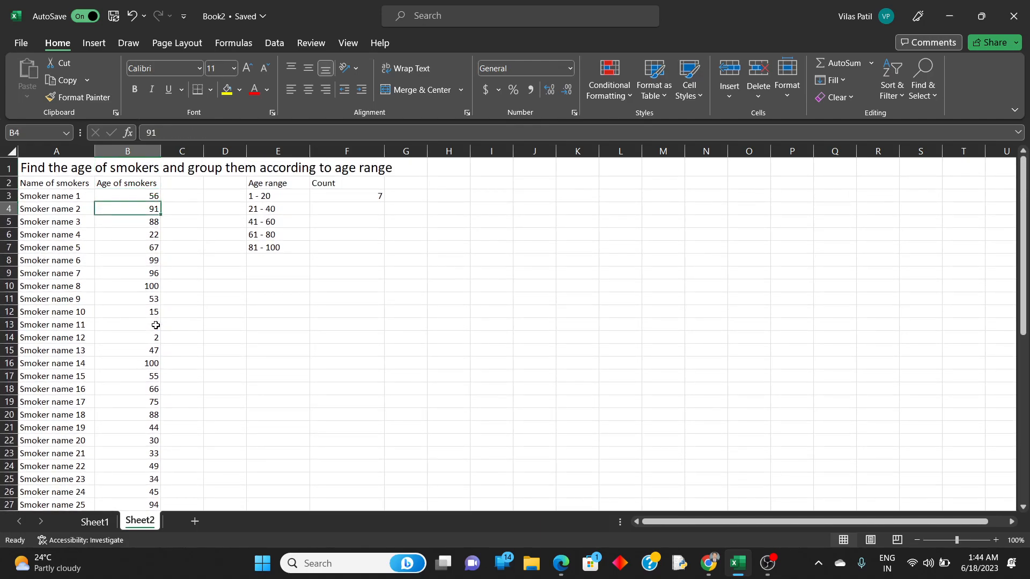
pyautogui.press('Up')
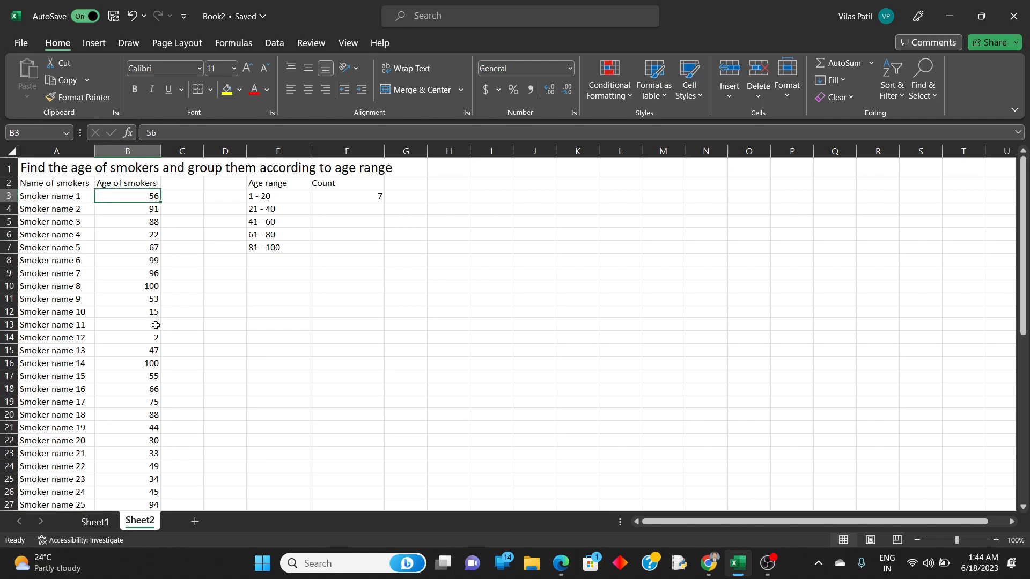
pyautogui.press('Down')
pyautogui.press('Down')
pyautogui.press('Down')
pyautogui.press('Down')
pyautogui.press('Down')
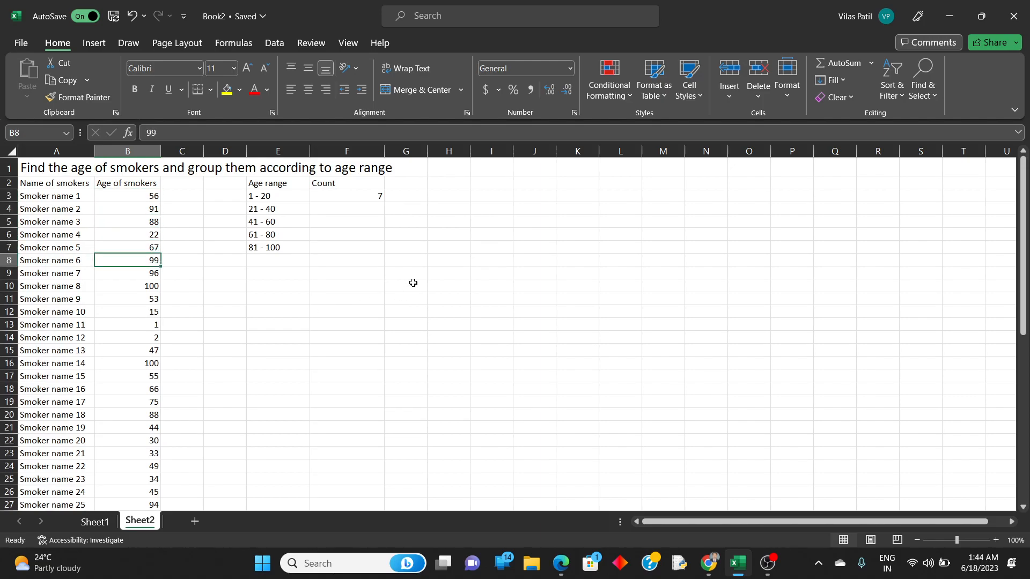
# Go through the remaining ages in column B down to row 52, looking for values from 1 to 20 to compare with F3
pyautogui.press('Down')
pyautogui.press('Down')
pyautogui.press('Down')
pyautogui.press('Down')
pyautogui.press('Down')
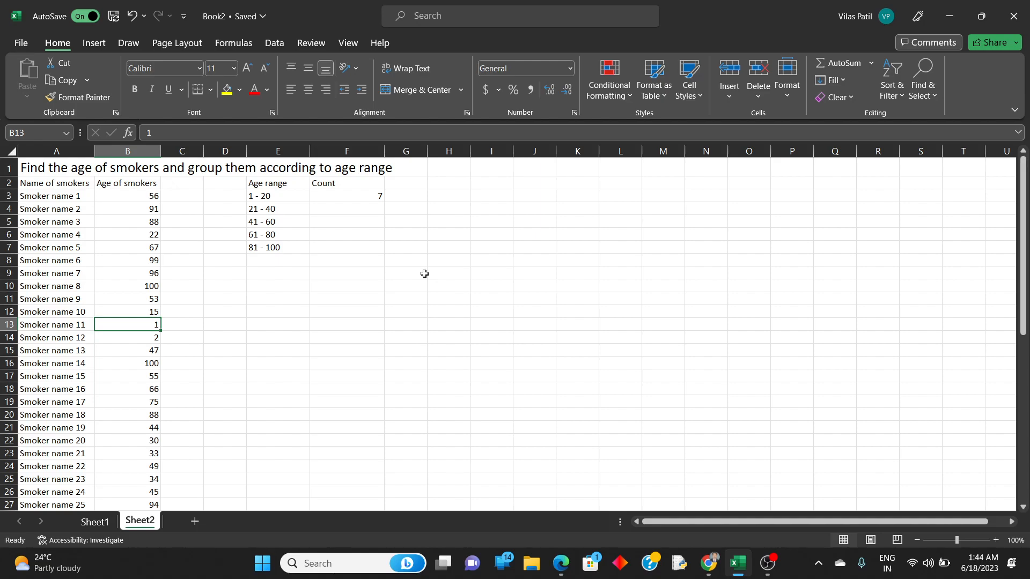
pyautogui.press('Down')
pyautogui.press('Down')
pyautogui.press('Down')
pyautogui.press('Down')
pyautogui.press('Down')
pyautogui.press('Down')
pyautogui.press('Down')
pyautogui.press('Down')
pyautogui.press('Down')
pyautogui.press('Down')
pyautogui.press('Down')
pyautogui.press('Down')
pyautogui.press('Down')
pyautogui.press('Down')
pyautogui.press('Down')
pyautogui.press('Down')
pyautogui.press('Down')
pyautogui.press('Down')
pyautogui.press('Down')
pyautogui.press('Down')
pyautogui.press('Down')
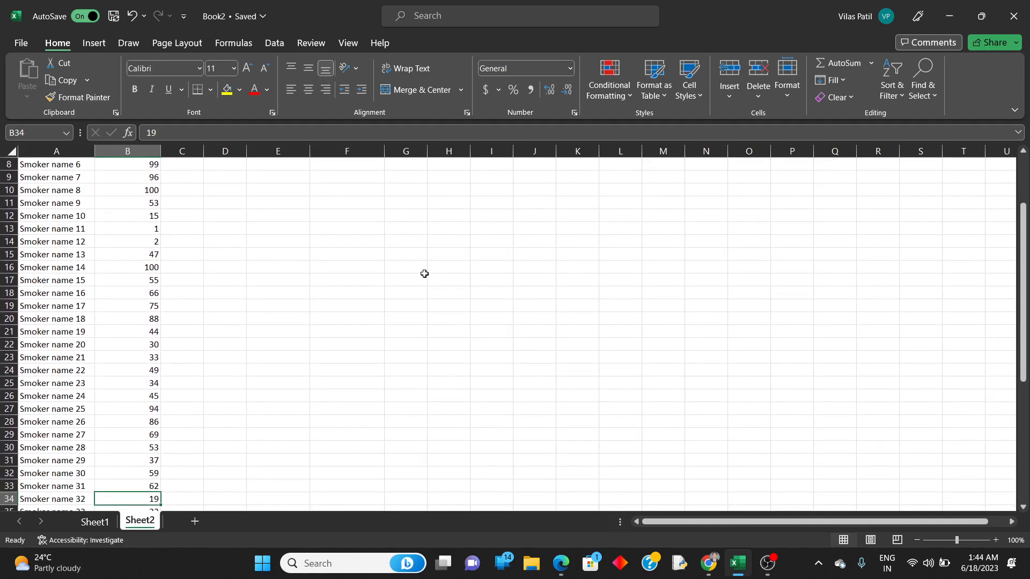
pyautogui.press('Down')
pyautogui.press('Down')
pyautogui.press('Down')
pyautogui.press('Down')
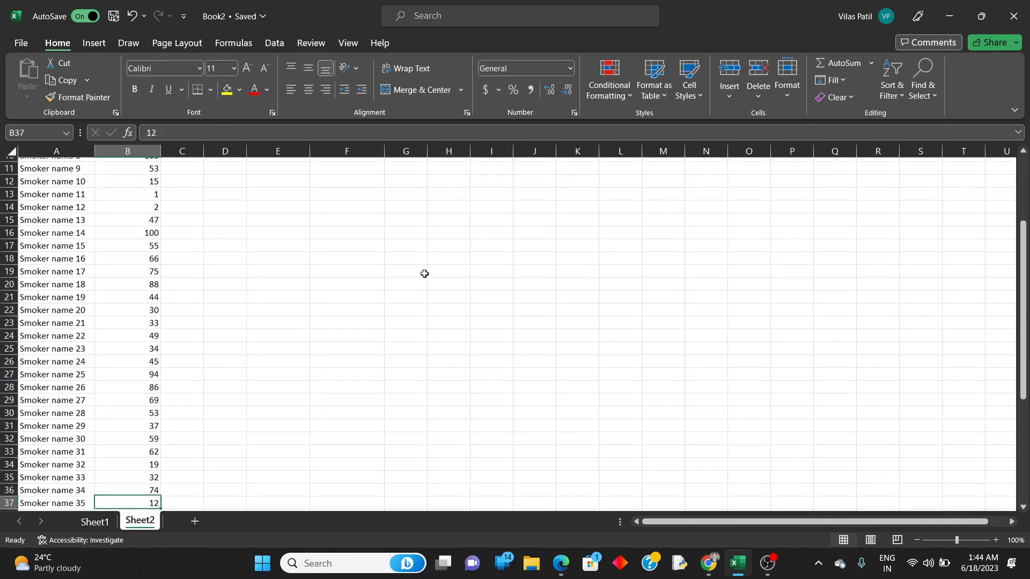
pyautogui.press('Down')
pyautogui.press('Down')
pyautogui.press('Down')
pyautogui.press('Down')
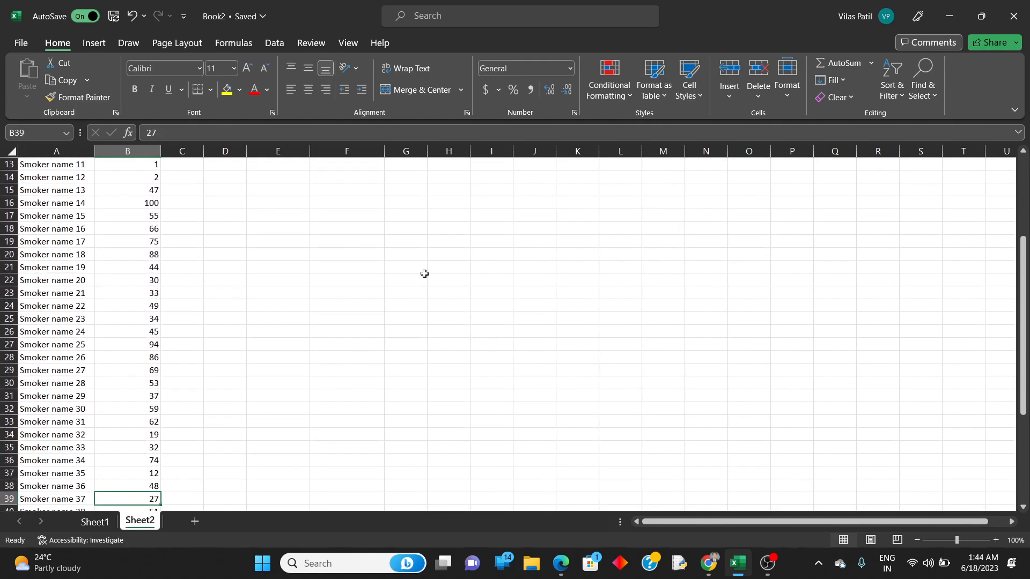
pyautogui.press('Down')
pyautogui.press('Down')
pyautogui.press('Down')
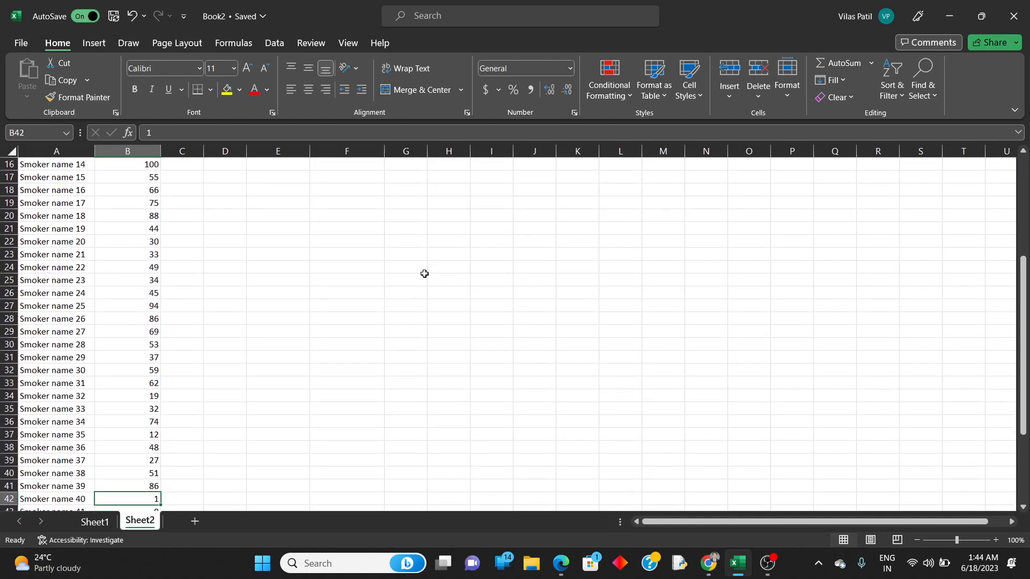
pyautogui.press('Down')
pyautogui.press('Down')
pyautogui.press('Down')
pyautogui.press('Down')
pyautogui.press('Down')
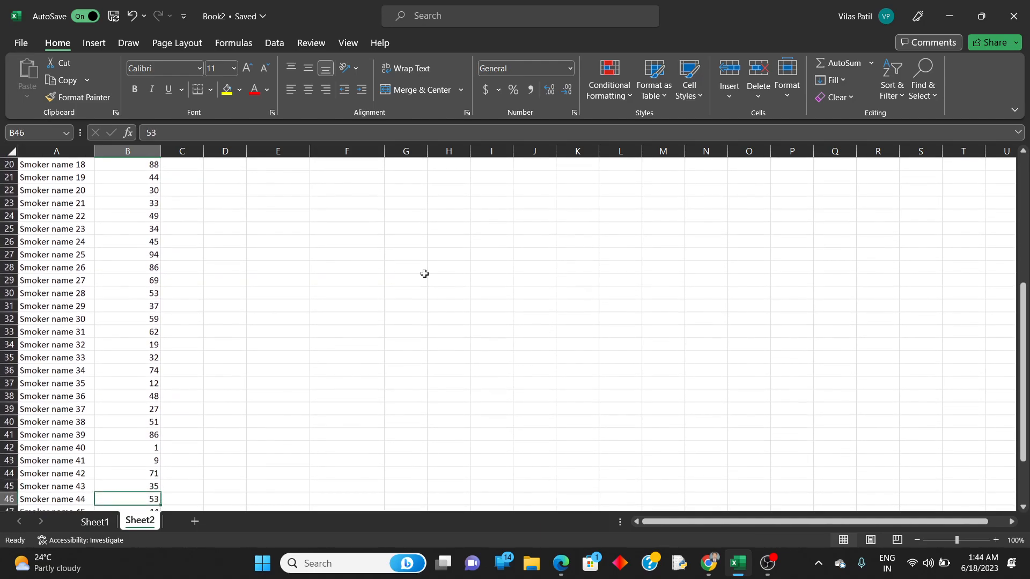
pyautogui.press('Down')
pyautogui.press('Down')
pyautogui.press('Down')
pyautogui.press('Down')
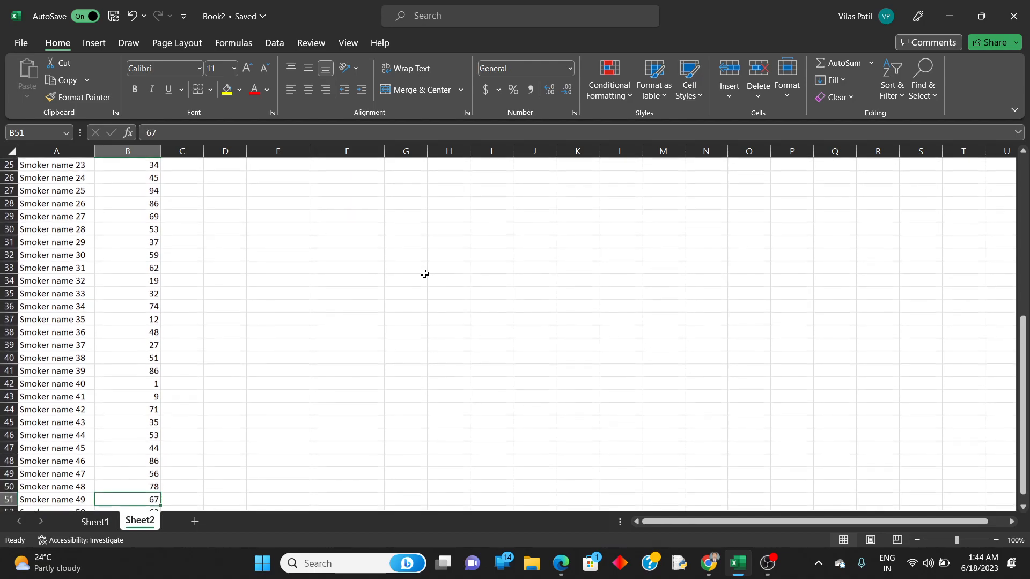
pyautogui.press('Up')
pyautogui.press('Up')
pyautogui.press('Up')
pyautogui.press('Up')
pyautogui.press('Up')
pyautogui.press('Up')
pyautogui.press('Up')
pyautogui.press('Up')
pyautogui.press('Up')
pyautogui.press('Up')
pyautogui.press('Up')
pyautogui.press('Up')
pyautogui.press('Up')
pyautogui.press('Up')
pyautogui.press('Up')
pyautogui.press('Up')
pyautogui.press('Up')
pyautogui.press('Up')
pyautogui.press('Up')
pyautogui.press('Up')
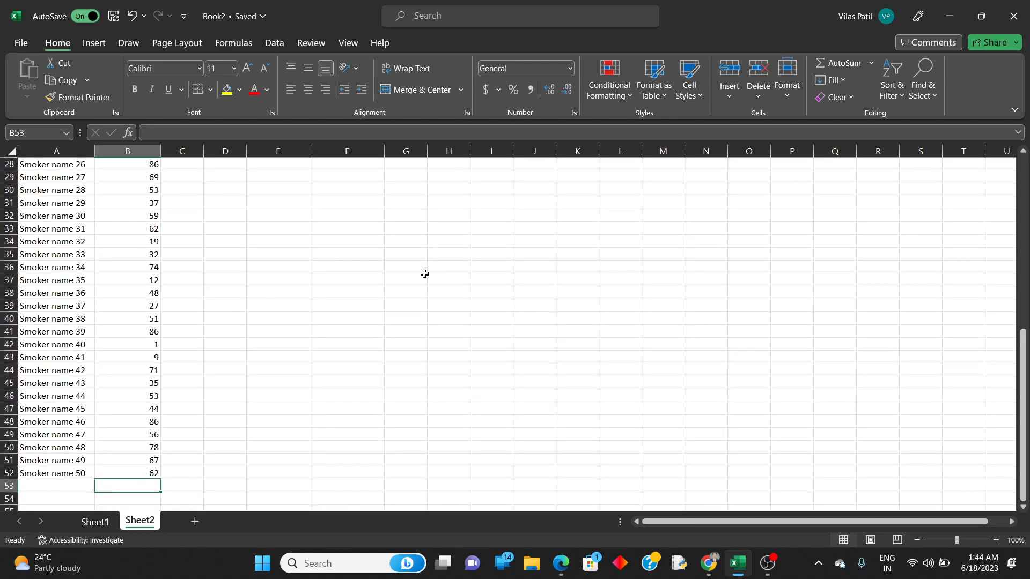
pyautogui.press('Up')
pyautogui.press('Up')
pyautogui.press('Up')
pyautogui.press('Up')
pyautogui.press('Up')
pyautogui.press('Up')
pyautogui.press('Up')
pyautogui.press('Up')
pyautogui.press('Up')
pyautogui.press('Up')
pyautogui.press('Up')
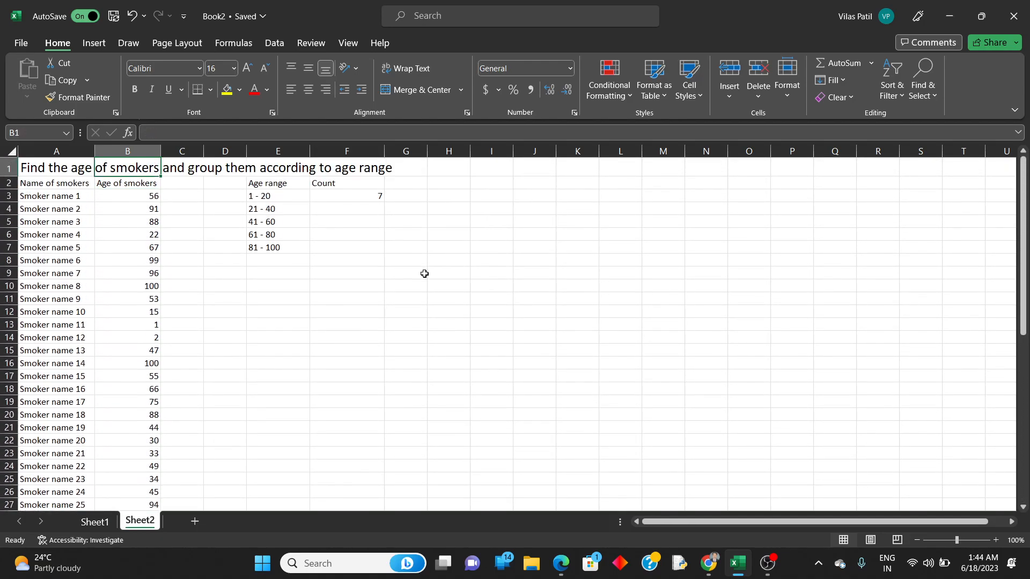
pyautogui.click(364, 196)
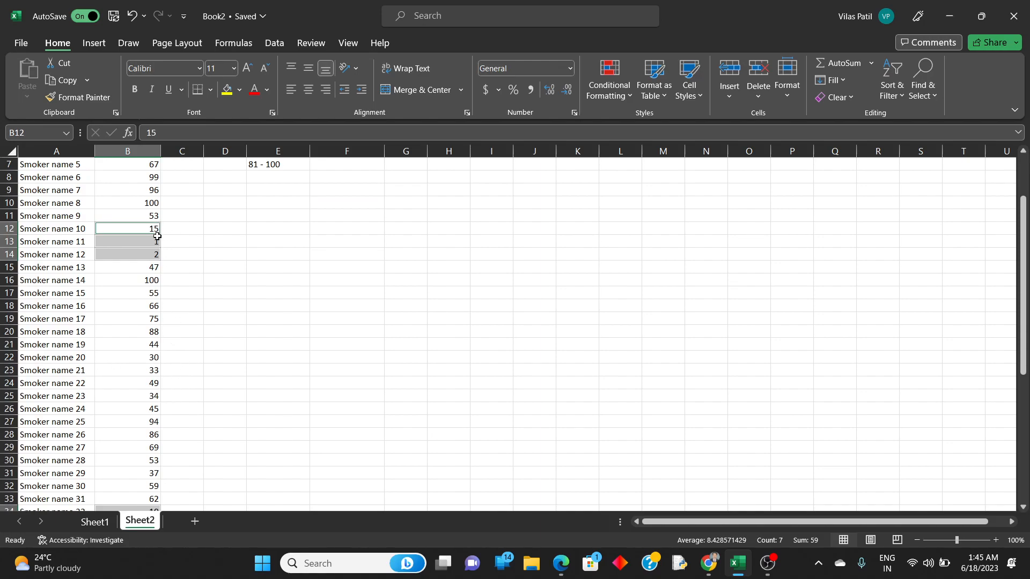
# Review the selected ages from 1 to 20 in column B to verify the count in F3
pyautogui.scroll(-3, 155, 241)
pyautogui.scroll(-2, 154, 396)
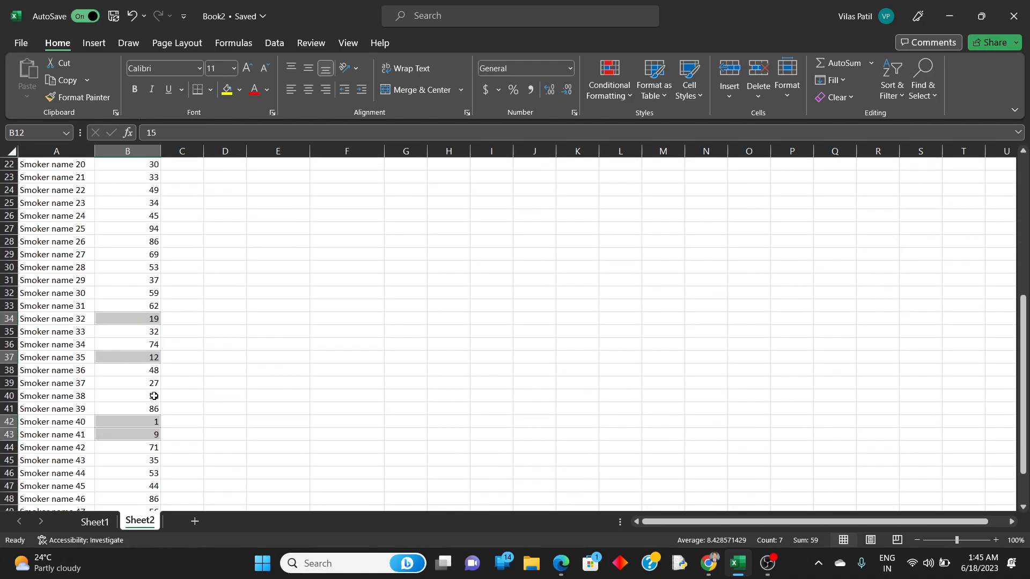
pyautogui.scroll(7, 159, 429)
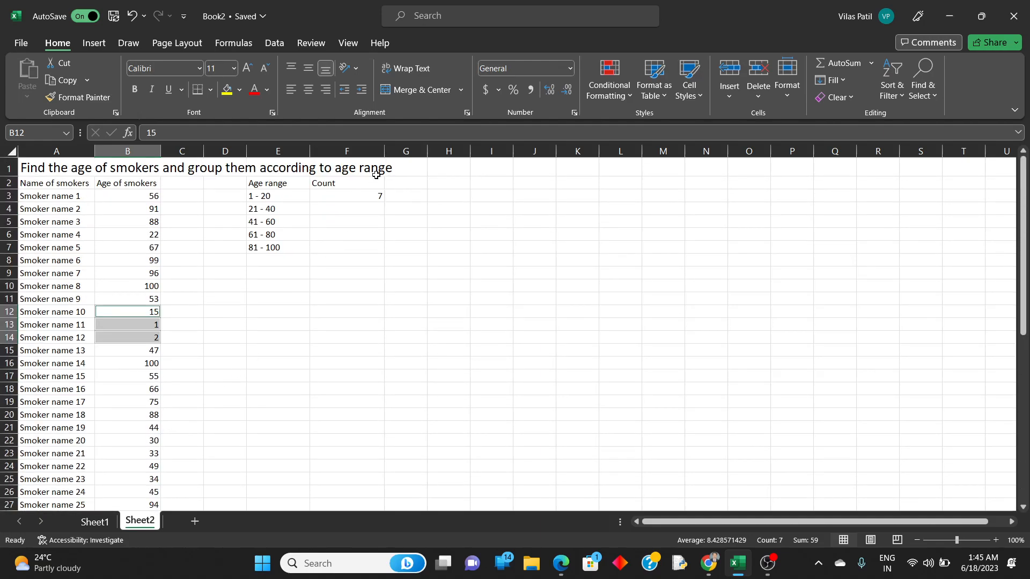
# Fill the COUNTIFS formula from F3 down through F7 for the remaining age ranges
pyautogui.click(367, 198)
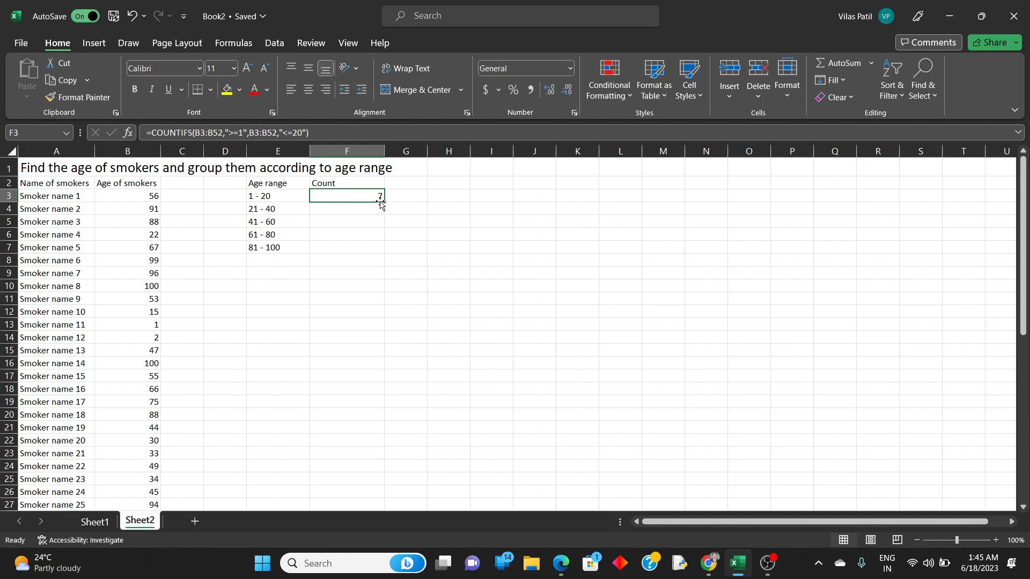
pyautogui.moveTo(384, 201); pyautogui.dragTo(384, 258)
# Change the criteria of the COUNTIFS formula in F4 to ">=21" and "<=40" for the 21 - 40 range
pyautogui.click(363, 212)
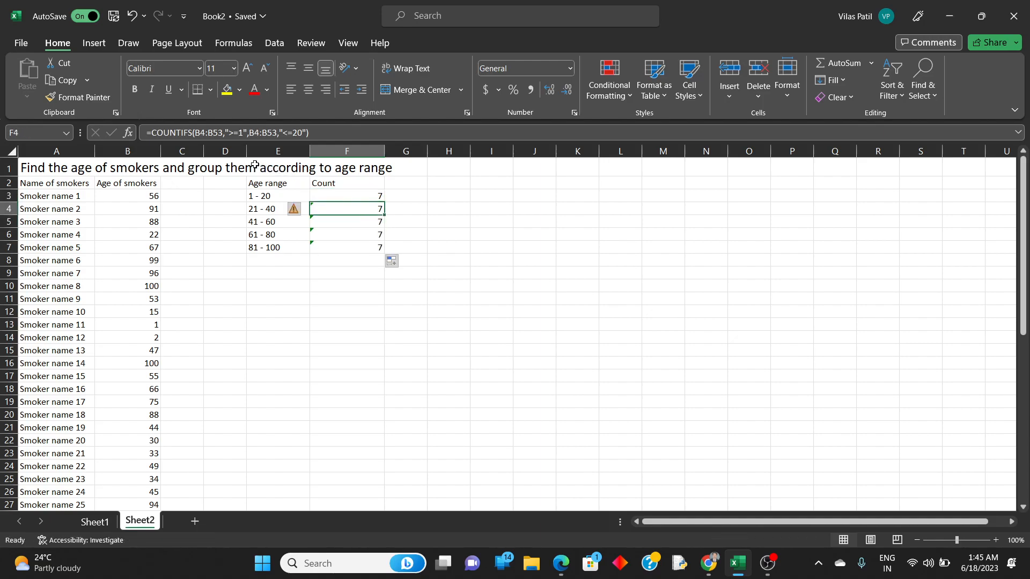
pyautogui.click(240, 133)
pyautogui.write('2')
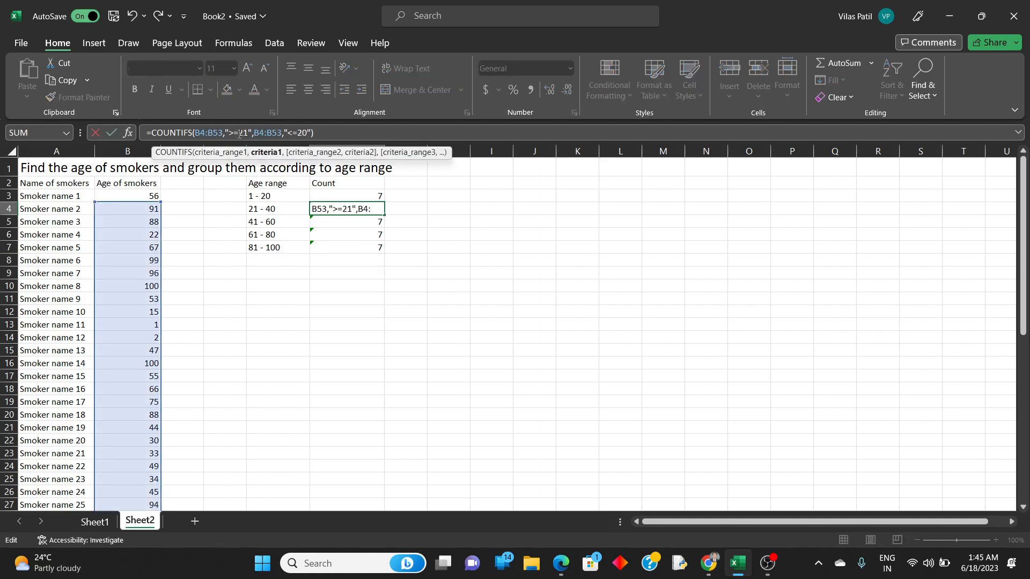
pyautogui.press('Right')
pyautogui.press('Right')
pyautogui.press('Right')
pyautogui.press('Right')
pyautogui.press('Right')
pyautogui.press('Right')
pyautogui.press('Right')
pyautogui.press('Right')
pyautogui.press('Right')
pyautogui.press('Right')
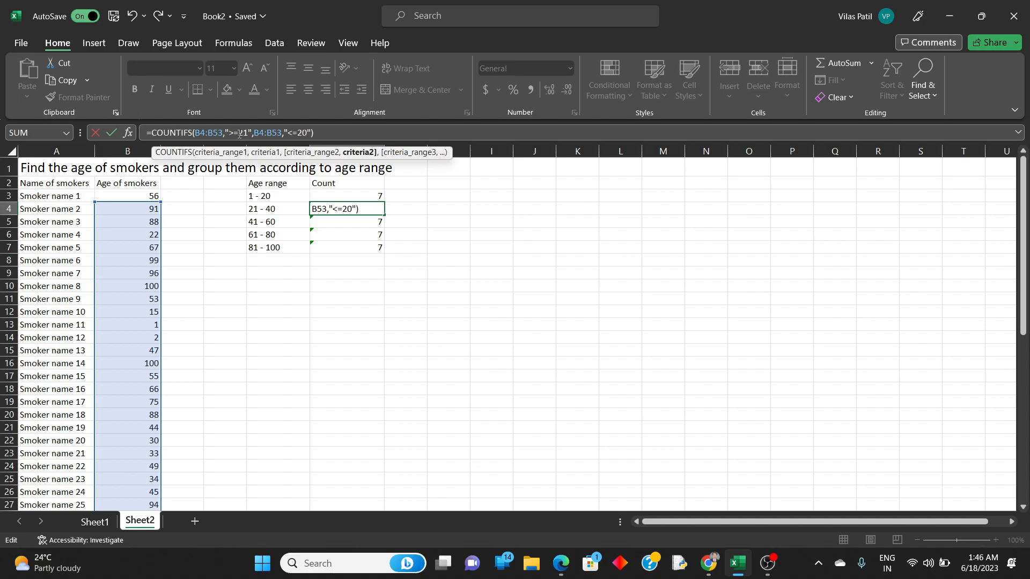
pyautogui.press('Right')
pyautogui.press('Right')
pyautogui.press('Delete')
pyautogui.write('4')
pyautogui.press('Return')
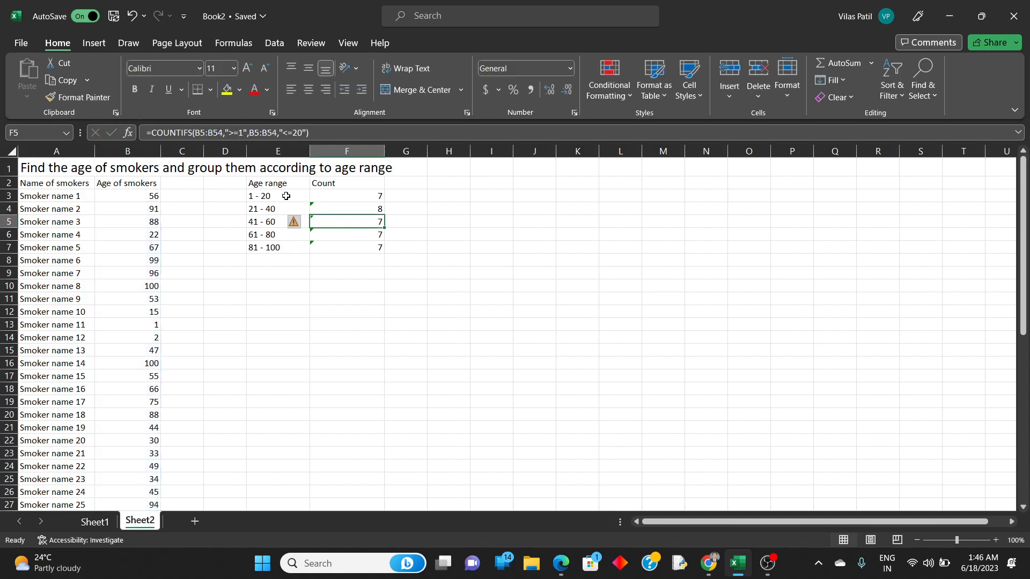
# Change the criteria of the COUNTIFS formula in F5 to ">=41" and "<=60" for the 41 - 60 range
pyautogui.click(240, 133)
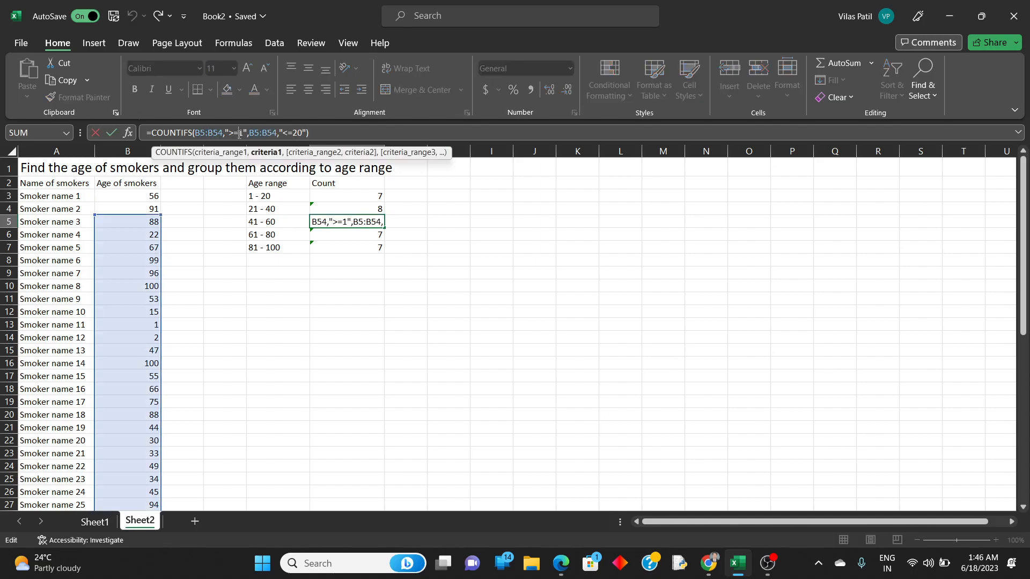
pyautogui.write('4')
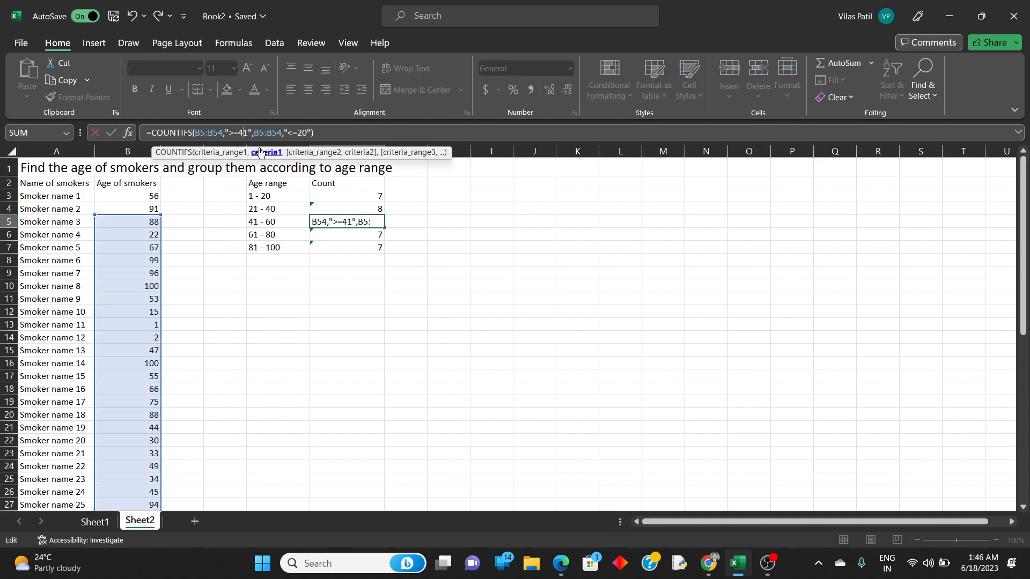
pyautogui.press('Right')
pyautogui.press('Right')
pyautogui.press('Right')
pyautogui.press('Right')
pyautogui.press('Right')
pyautogui.press('Right')
pyautogui.press('Right')
pyautogui.press('Right')
pyautogui.press('Right')
pyautogui.press('Right')
pyautogui.press('Right')
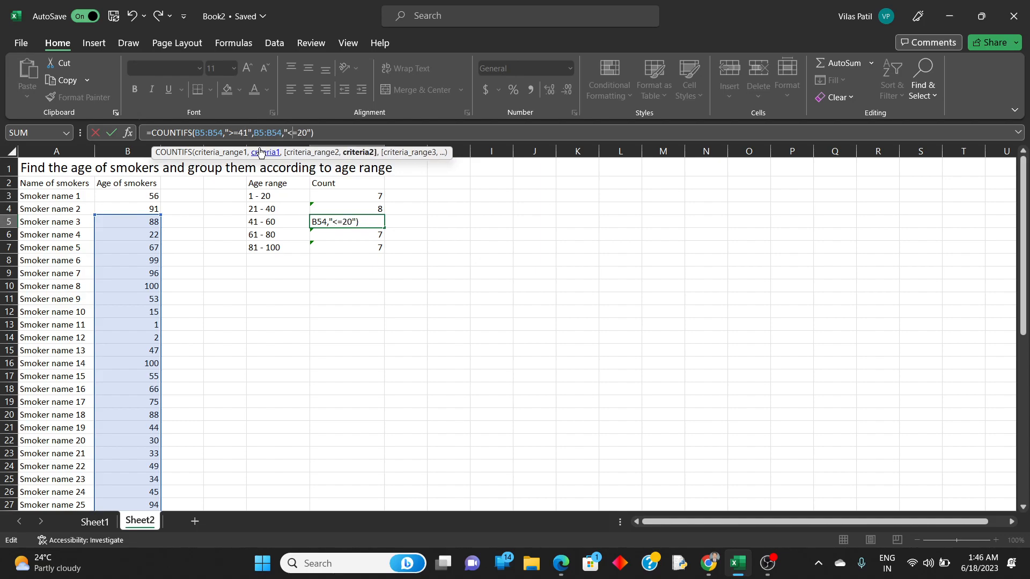
pyautogui.press('Delete')
pyautogui.write('6')
pyautogui.press('Return')
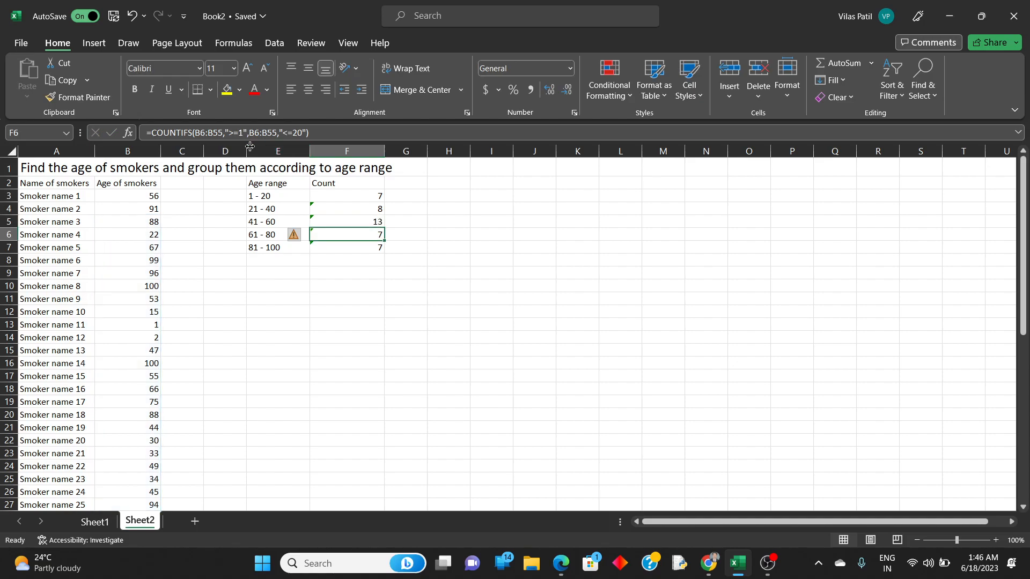
# Change the criteria of the COUNTIFS formula in F6 to ">=61" and "<=80" for the 61 - 80 range
pyautogui.click(241, 133)
pyautogui.write('6')
pyautogui.press('Right')
pyautogui.press('Right')
pyautogui.press('Right')
pyautogui.press('Right')
pyautogui.press('Right')
pyautogui.press('Right')
pyautogui.press('Right')
pyautogui.press('Right')
pyautogui.press('Right')
pyautogui.press('Right')
pyautogui.press('Right')
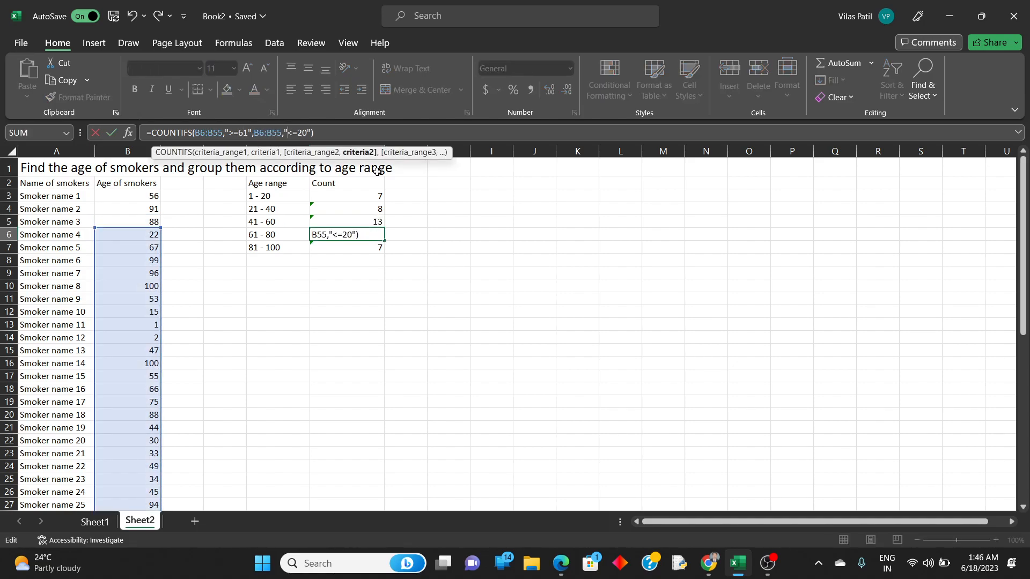
pyautogui.write('8')
pyautogui.press('Delete')
pyautogui.press('Return')
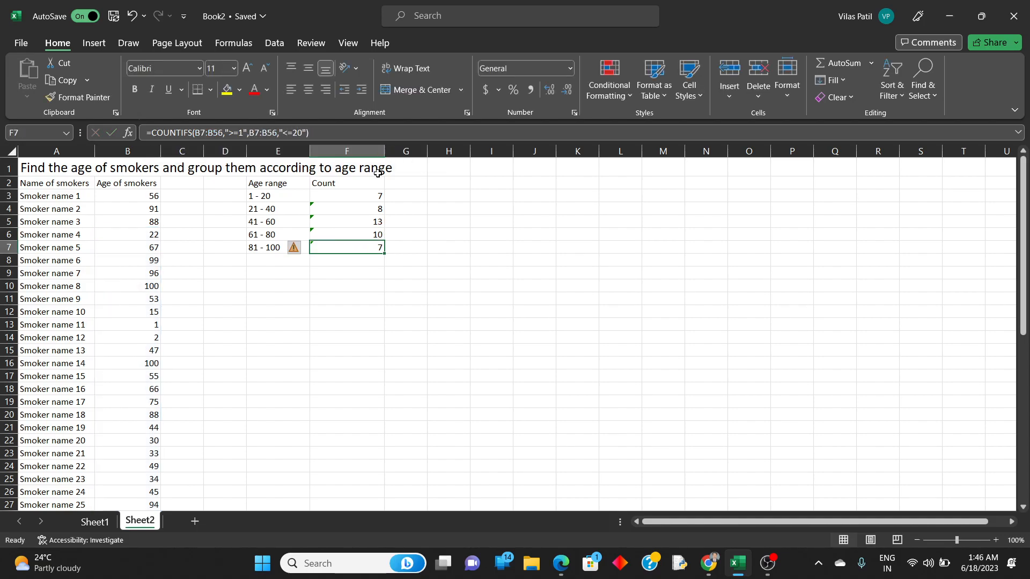
# Change the criteria of the COUNTIFS formula in F7 to ">=81" and "<=100" for the 81 - 100 range
pyautogui.click(239, 133)
pyautogui.write('8')
pyautogui.press('Right')
pyautogui.press('Right')
pyautogui.press('Right')
pyautogui.press('Right')
pyautogui.press('Right')
pyautogui.press('Right')
pyautogui.press('Right')
pyautogui.press('Right')
pyautogui.press('Right')
pyautogui.press('Right')
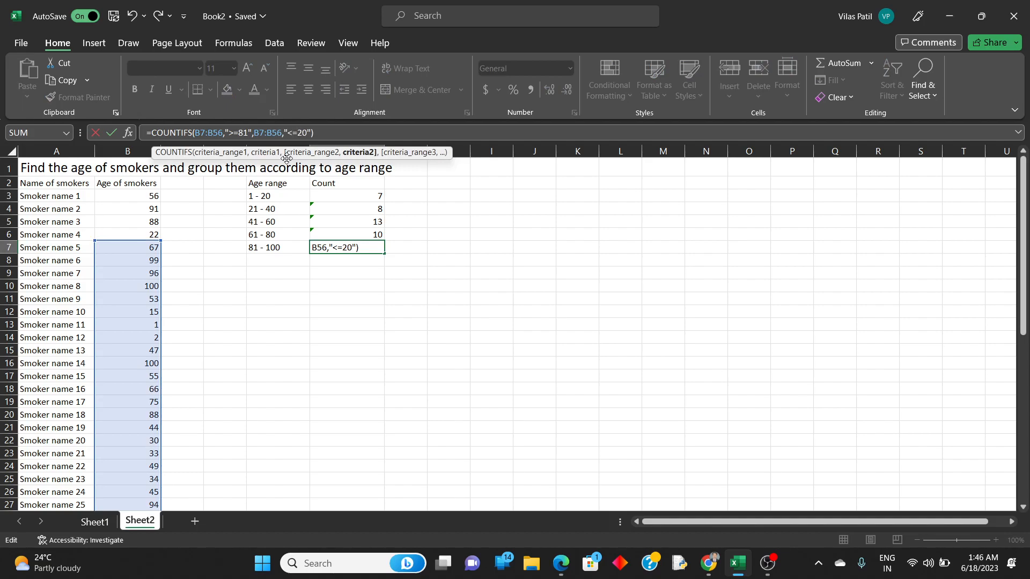
pyautogui.press('Delete')
pyautogui.write('10')
pyautogui.press('Return')
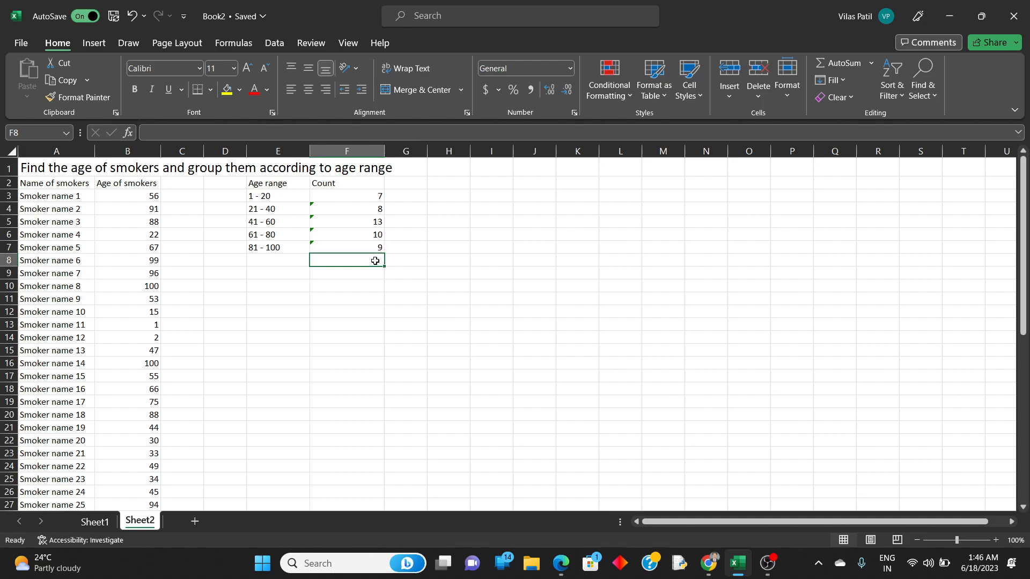
# Total the age range counts in F8 with =SUM(F3:F7)
pyautogui.click(853, 67)
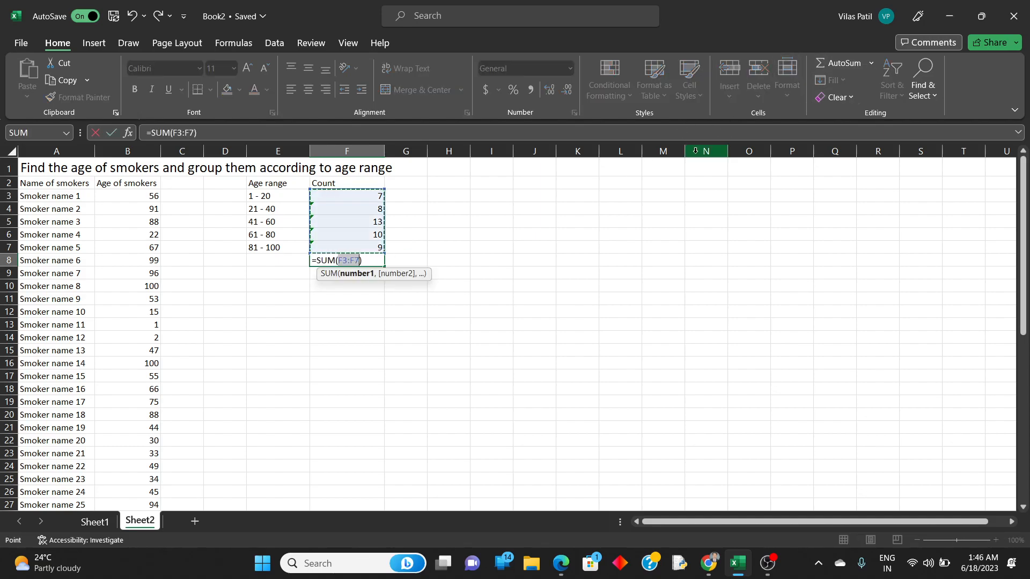
pyautogui.press('Return')
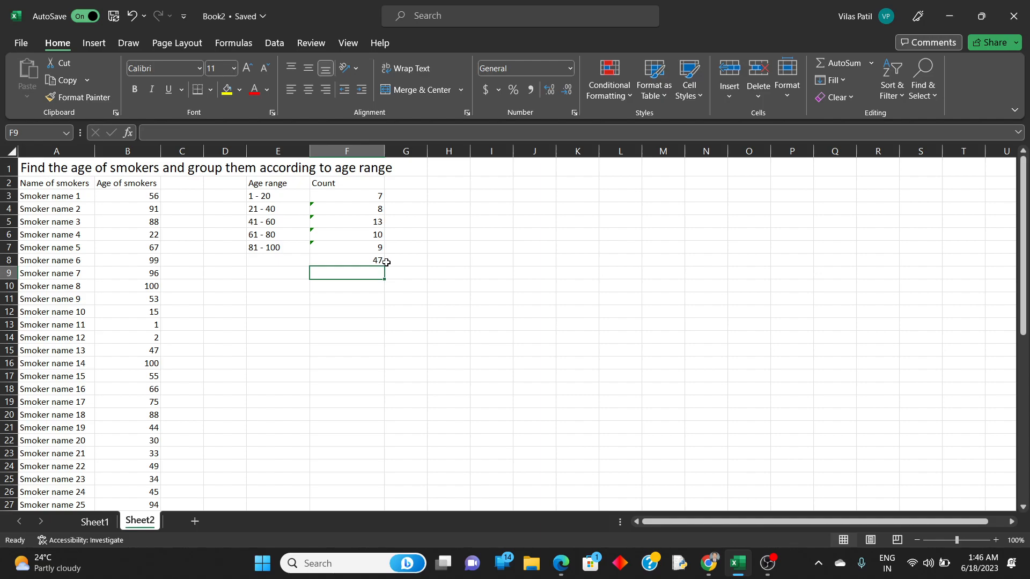
# Compare the criteria ranges used by the COUNTIFS formulas in F3, F4 and F5
pyautogui.click(376, 220)
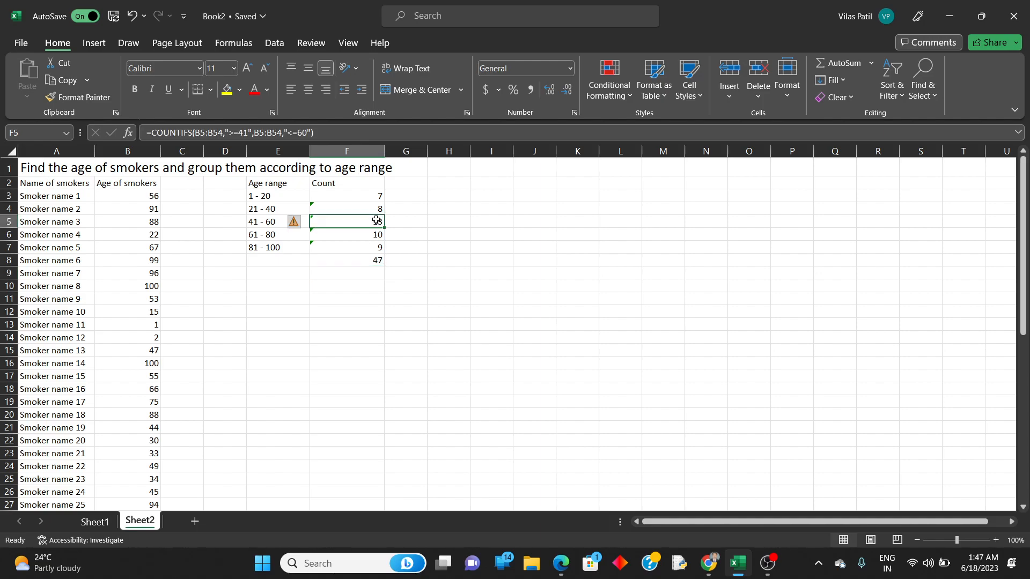
pyautogui.click(363, 193)
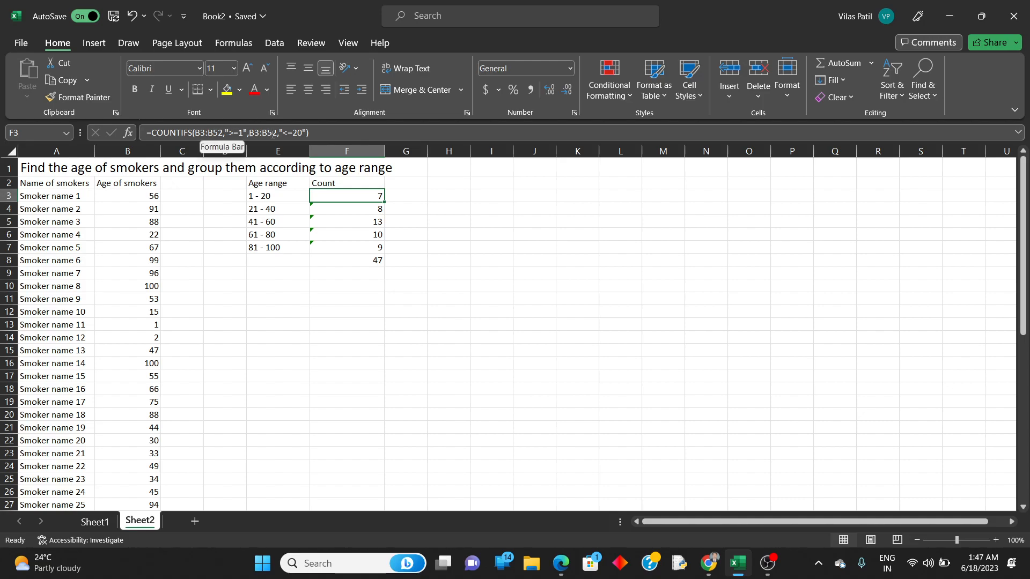
pyautogui.click(354, 208)
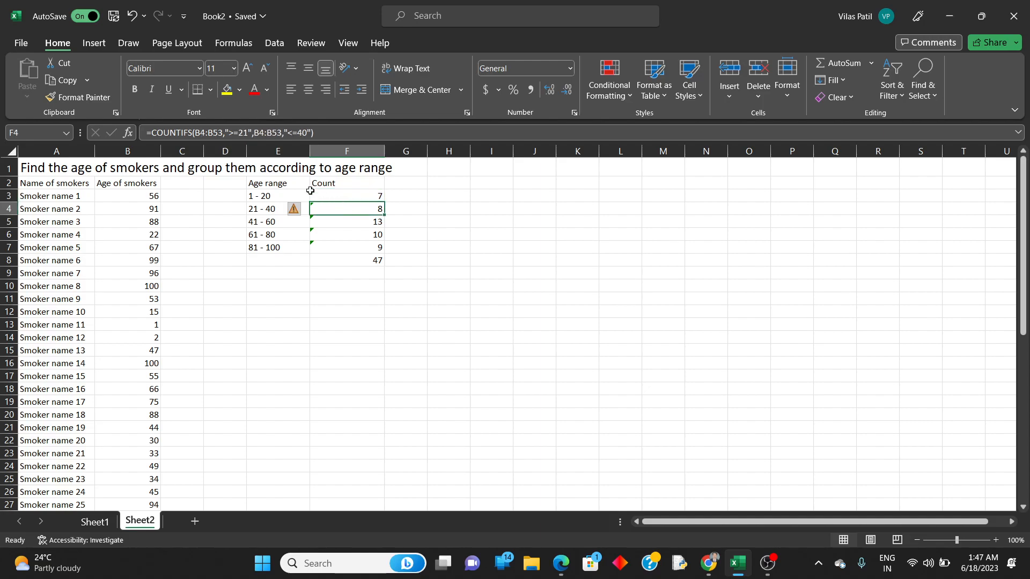
pyautogui.click(339, 196)
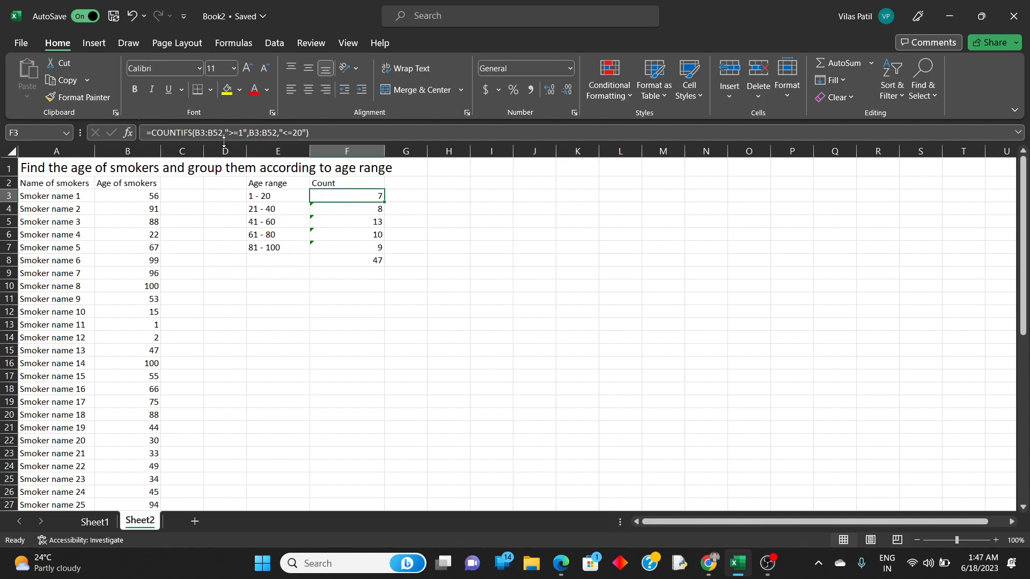
pyautogui.click(336, 210)
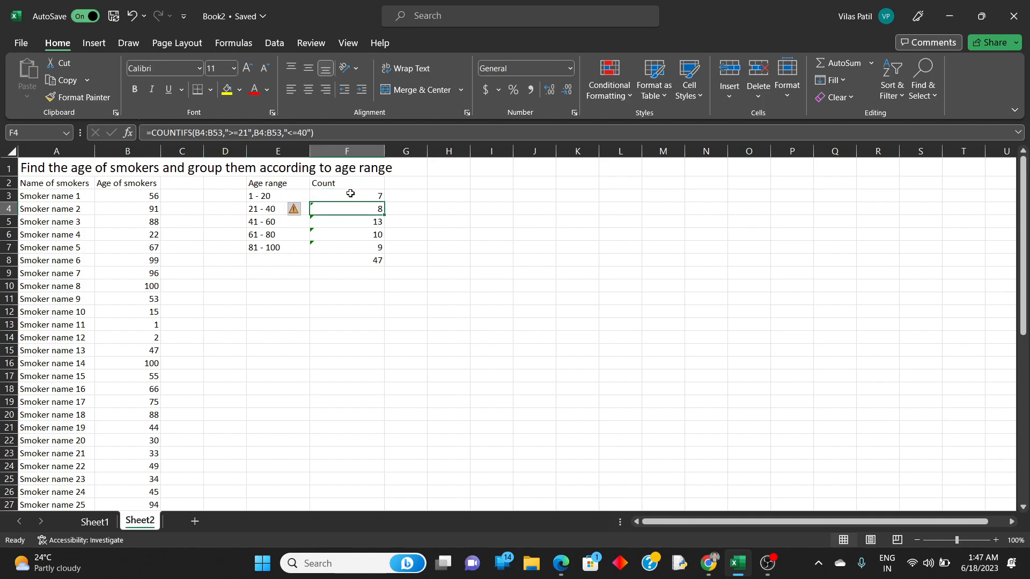
# Copy the COUNTIFS formula text from F3 and paste it into F4, F5, F6 and F7 so all use B3:B52
pyautogui.click(349, 196)
pyautogui.click(336, 137)
pyautogui.moveTo(337, 138); pyautogui.dragTo(129, 129)
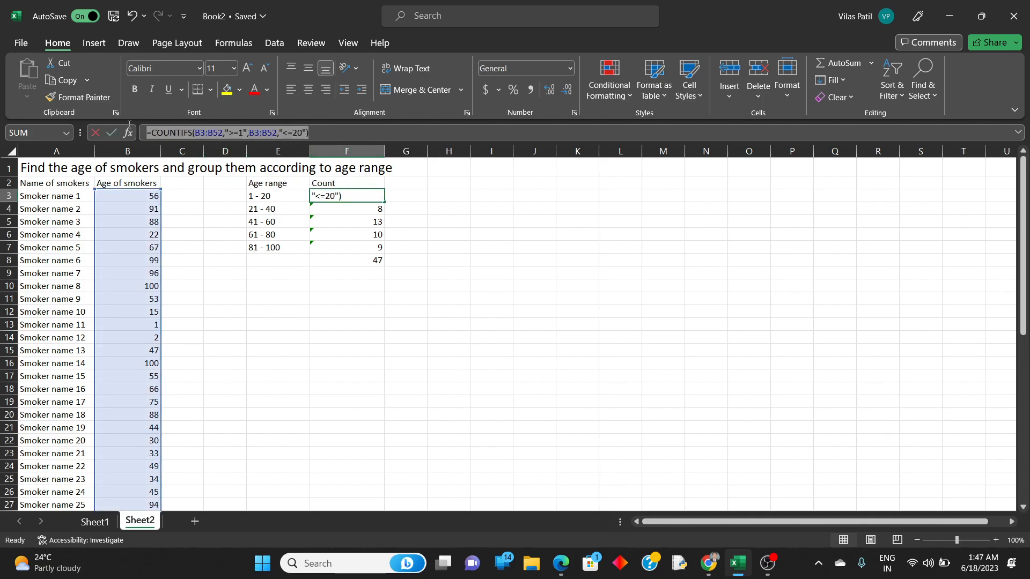
pyautogui.hotkey('ctrl', 'c')
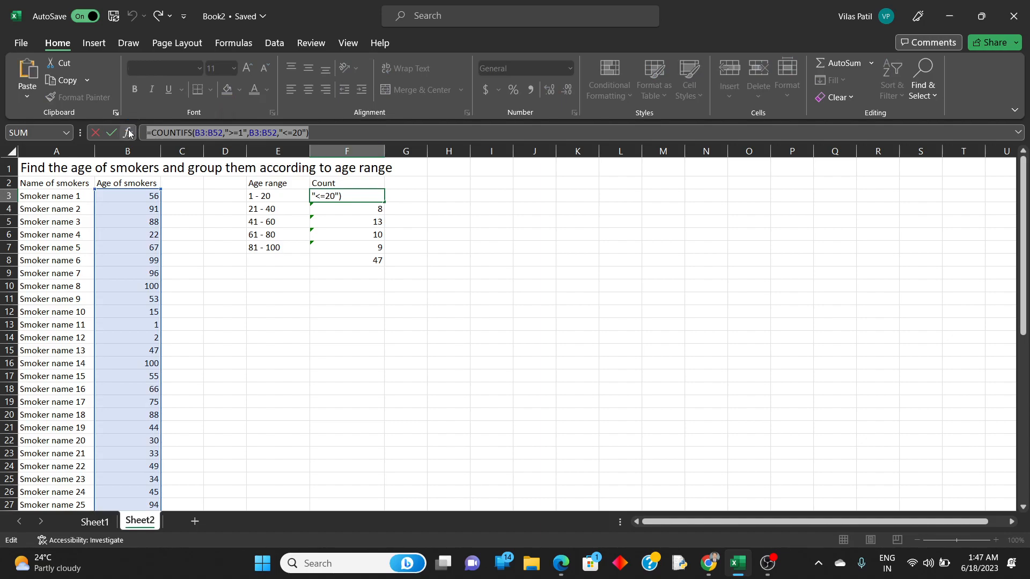
pyautogui.press('Escape')
pyautogui.click(360, 213)
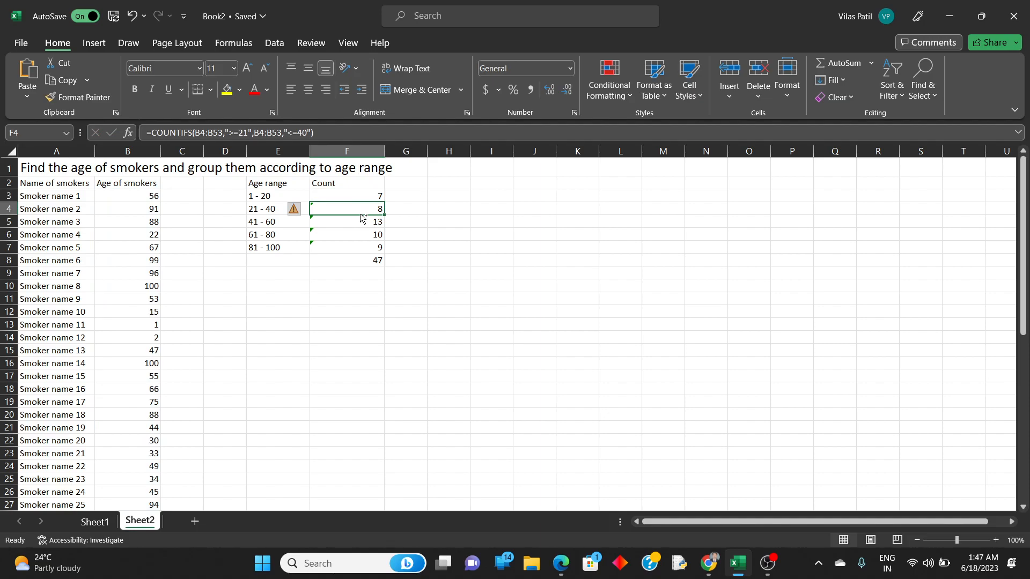
pyautogui.hotkey('ctrl', 'v')
pyautogui.click(360, 223)
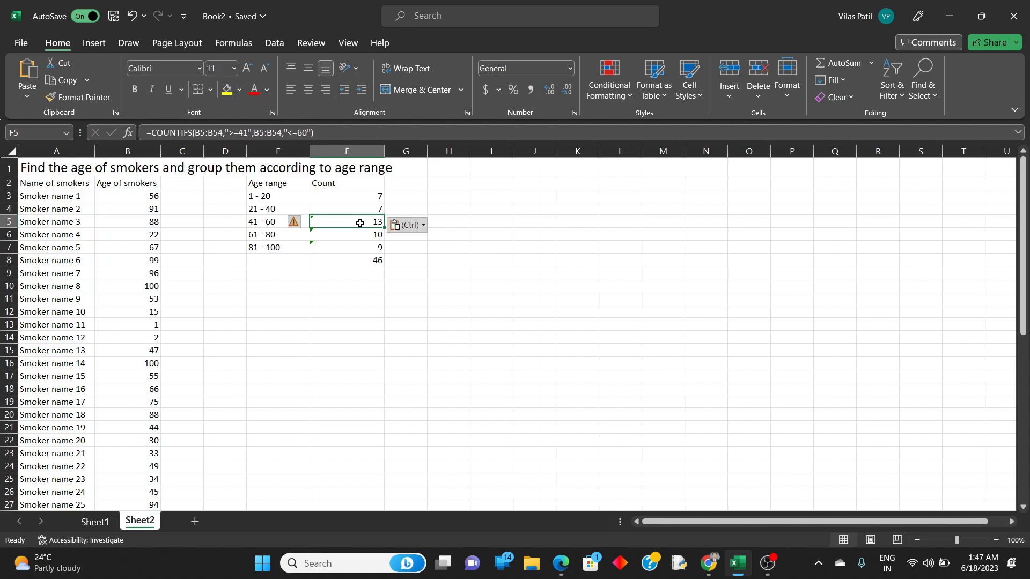
pyautogui.hotkey('ctrl', 'v')
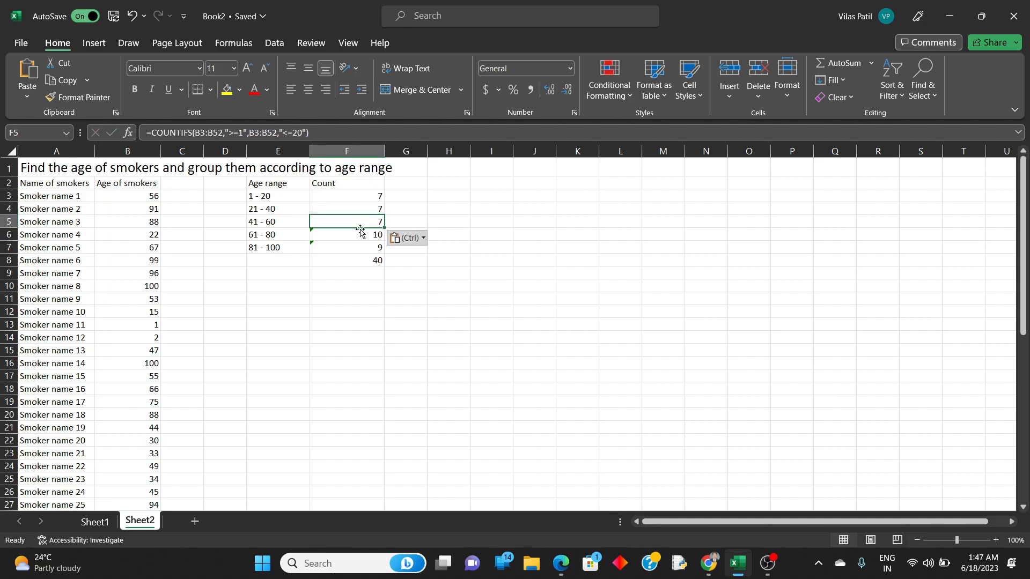
pyautogui.click(358, 234)
pyautogui.hotkey('ctrl', 'v')
pyautogui.click(359, 250)
pyautogui.hotkey('ctrl', 'v')
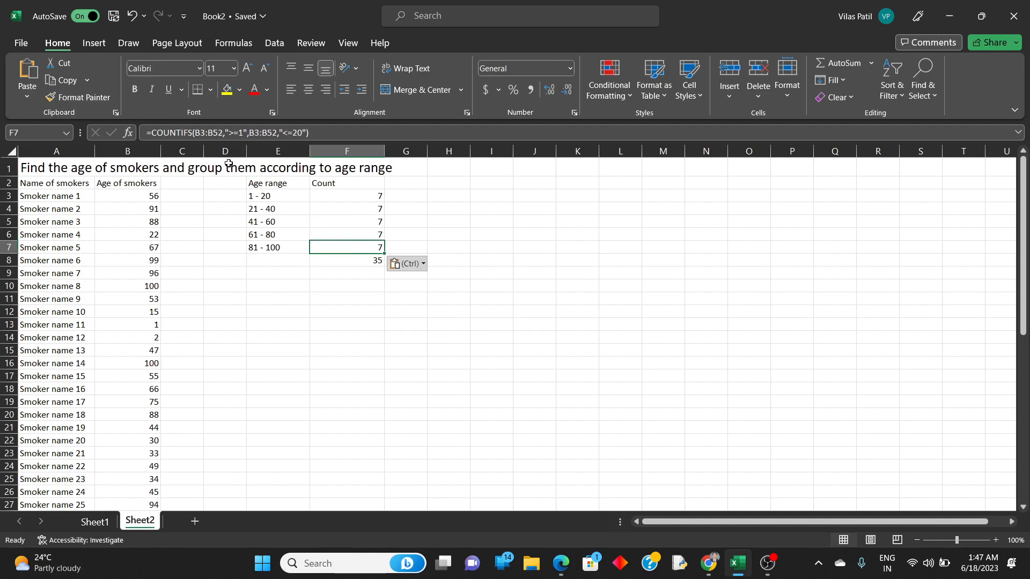
# Change the criteria of the COUNTIFS formula in F4 to ">=21" and "<=40", keeping the range B3:B52
pyautogui.click(362, 210)
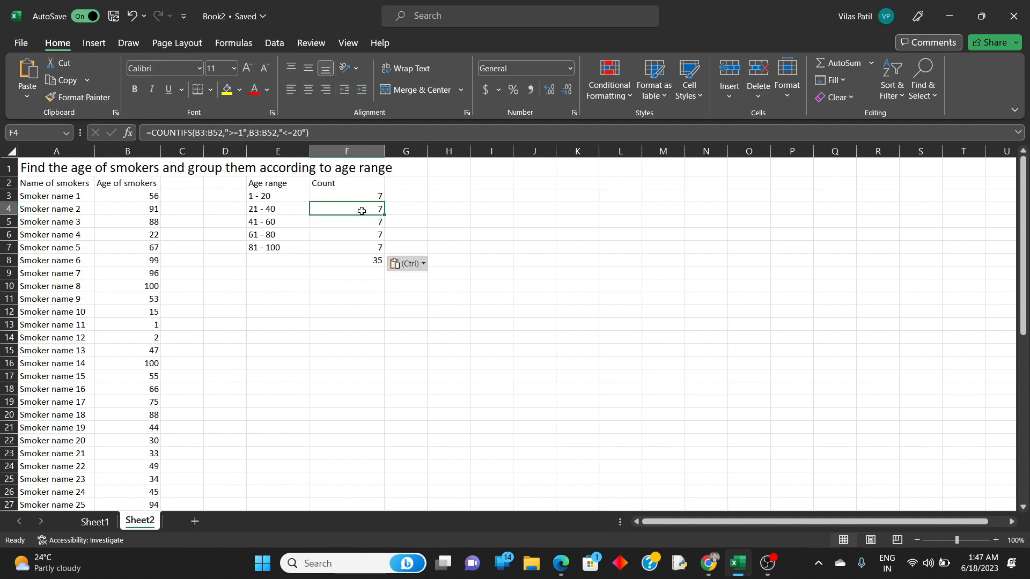
pyautogui.click(240, 131)
pyautogui.write('2')
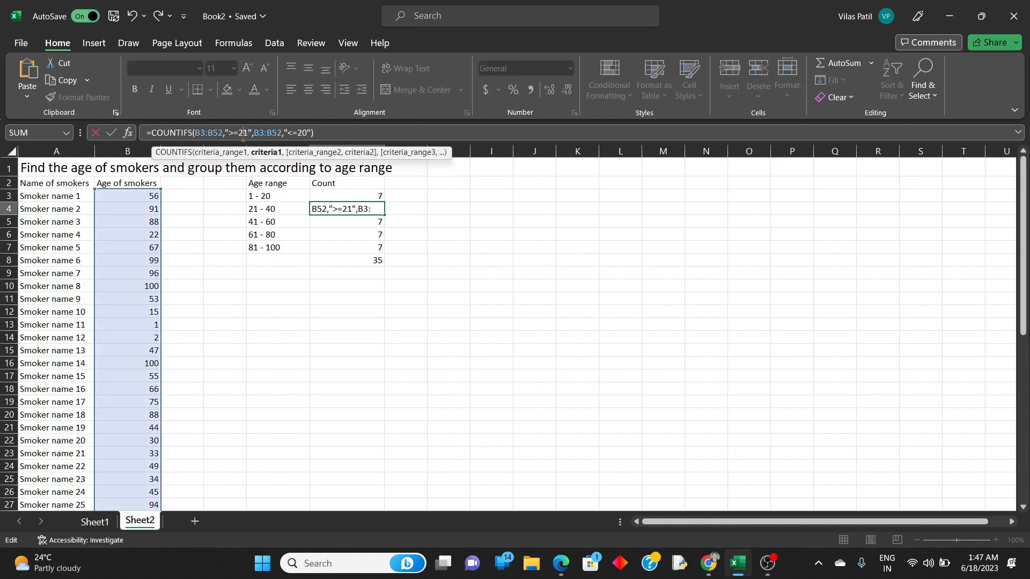
pyautogui.press('Right')
pyautogui.press('Right')
pyautogui.press('Right')
pyautogui.press('Right')
pyautogui.press('Right')
pyautogui.press('Right')
pyautogui.press('Right')
pyautogui.press('Right')
pyautogui.press('Right')
pyautogui.press('Right')
pyautogui.press('Right')
pyautogui.press('Right')
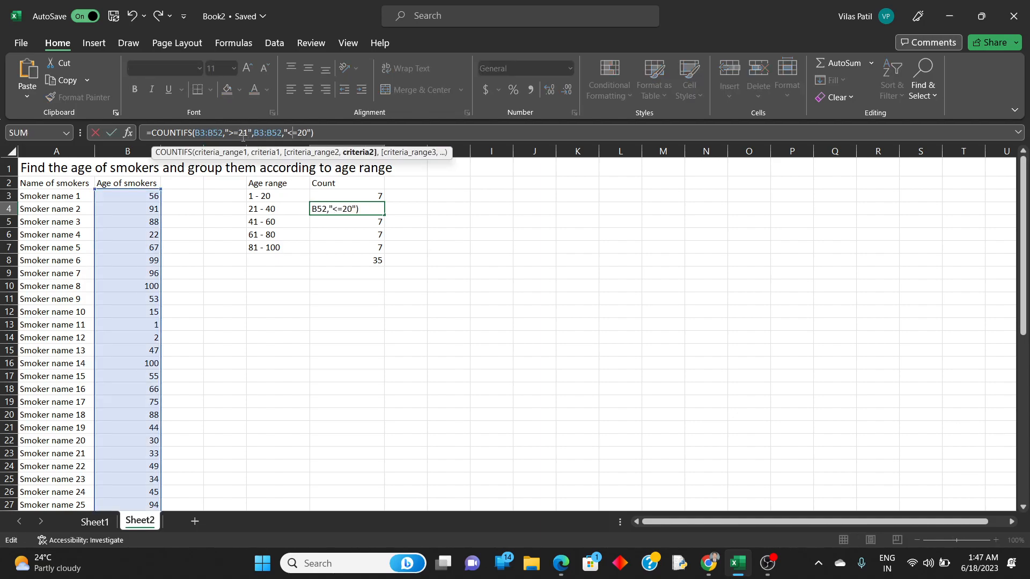
pyautogui.press('Delete')
pyautogui.write('4')
pyautogui.press('Return')
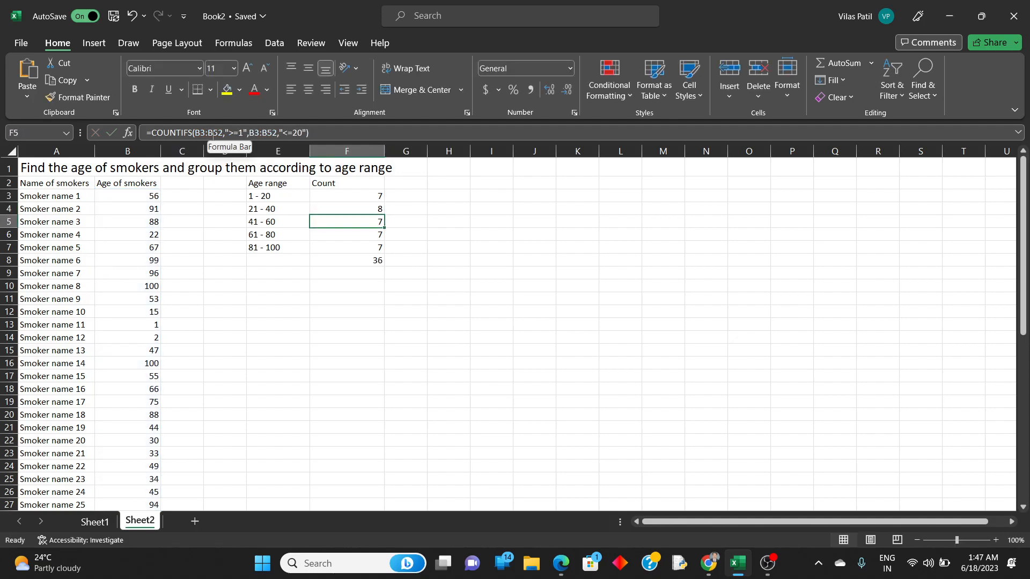
# Change the criteria of the COUNTIFS formula in F5 to ">=41" and "<=60", keeping the range B3:B52
pyautogui.click(239, 132)
pyautogui.write('4')
pyautogui.press('Right')
pyautogui.press('Right')
pyautogui.press('Right')
pyautogui.press('Right')
pyautogui.press('Right')
pyautogui.press('Right')
pyautogui.press('Right')
pyautogui.press('Right')
pyautogui.press('Right')
pyautogui.press('Right')
pyautogui.press('Right')
pyautogui.press('Right')
pyautogui.press('Right')
pyautogui.press('Right')
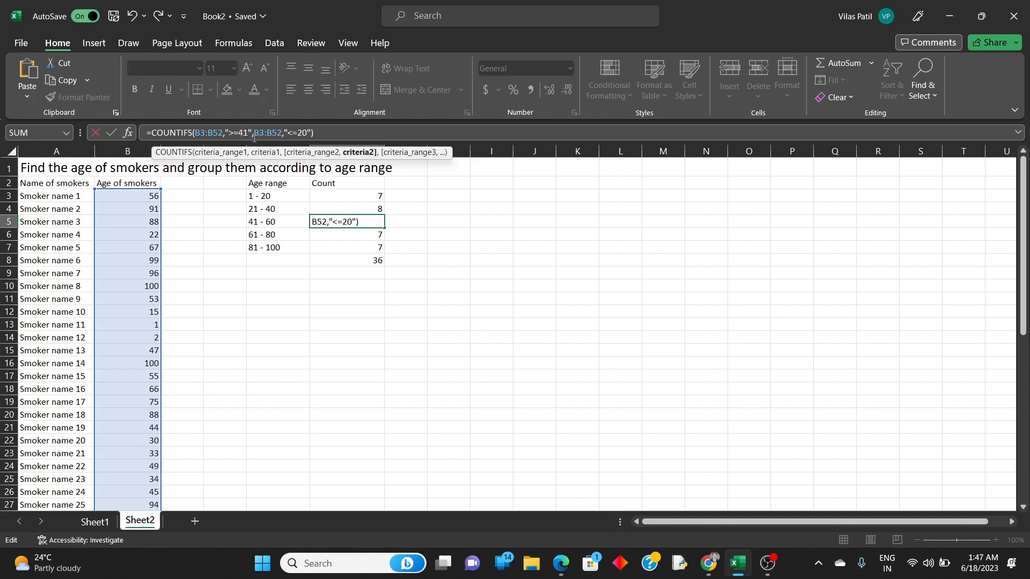
pyautogui.press('Delete')
pyautogui.write('6')
pyautogui.press('Return')
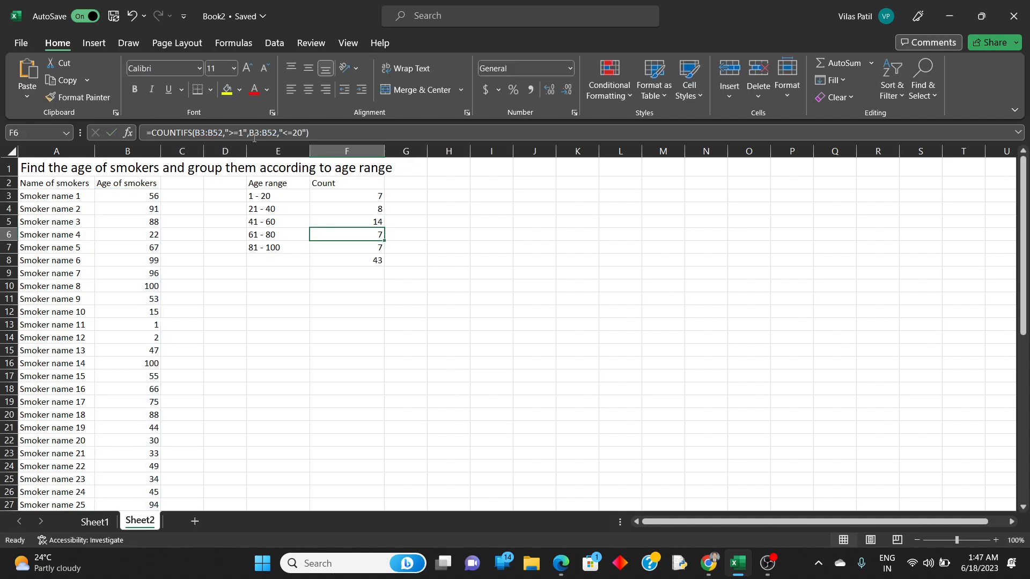
# Change the criteria of the COUNTIFS formula in F6 to ">=611" and "<=80"
pyautogui.click(242, 132)
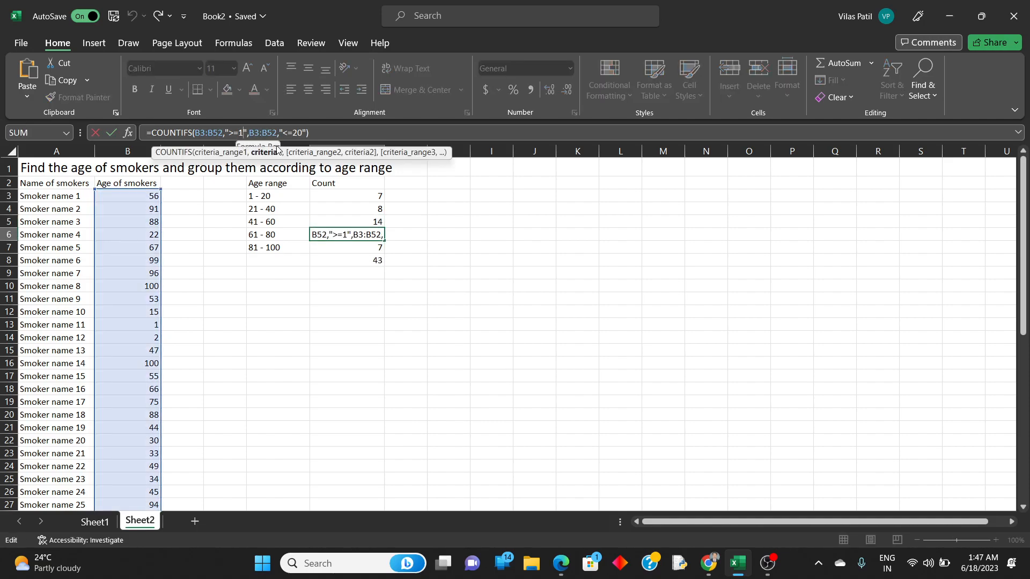
pyautogui.write('61')
pyautogui.press('Right')
pyautogui.press('Right')
pyautogui.press('Right')
pyautogui.press('Right')
pyautogui.press('Right')
pyautogui.press('Right')
pyautogui.press('Right')
pyautogui.press('Right')
pyautogui.press('Right')
pyautogui.press('Right')
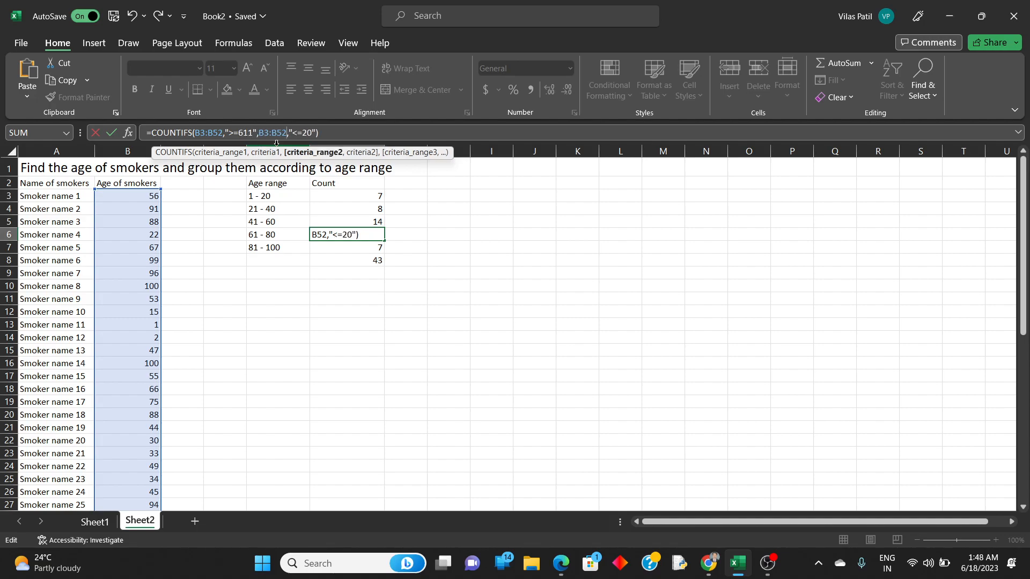
pyautogui.write('8')
pyautogui.press('Delete')
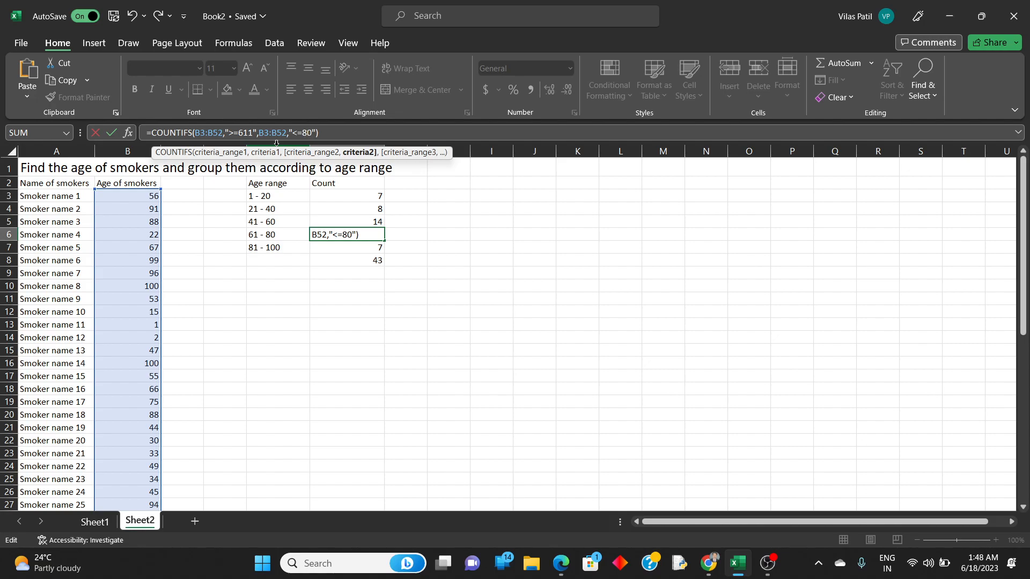
pyautogui.press('Return')
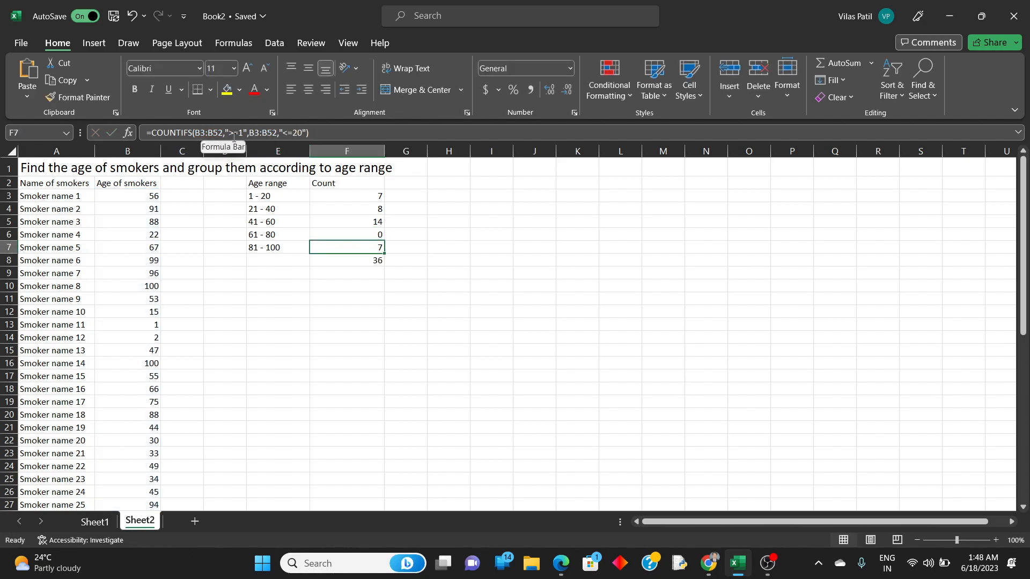
# Change the criteria of the COUNTIFS formula in F7 to ">=81" and "<=100", keeping the range B3:B52
pyautogui.click(263, 134)
pyautogui.write('81')
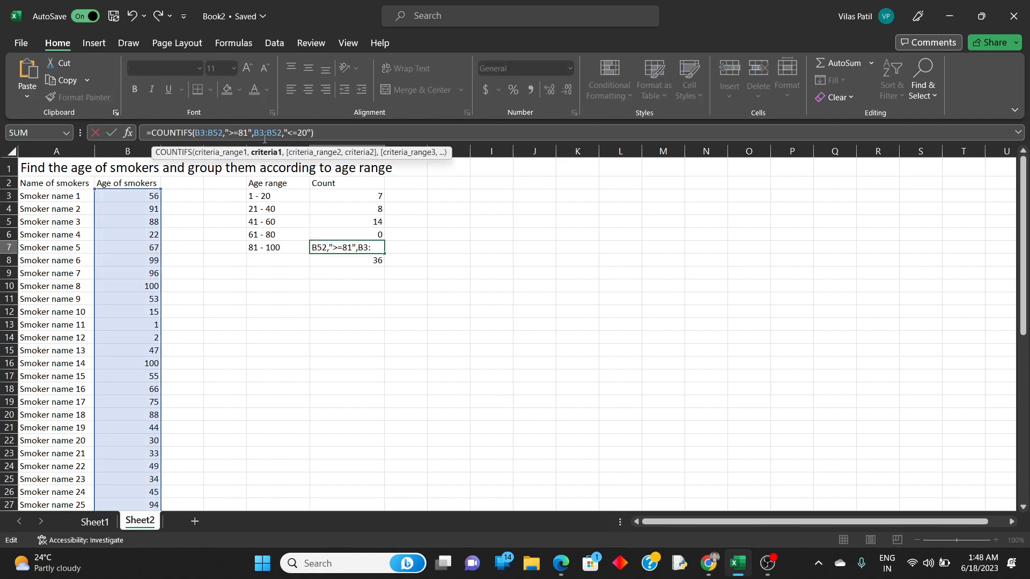
pyautogui.press('Delete')
pyautogui.click(307, 133)
pyautogui.press('BackSpace')
pyautogui.press('BackSpace')
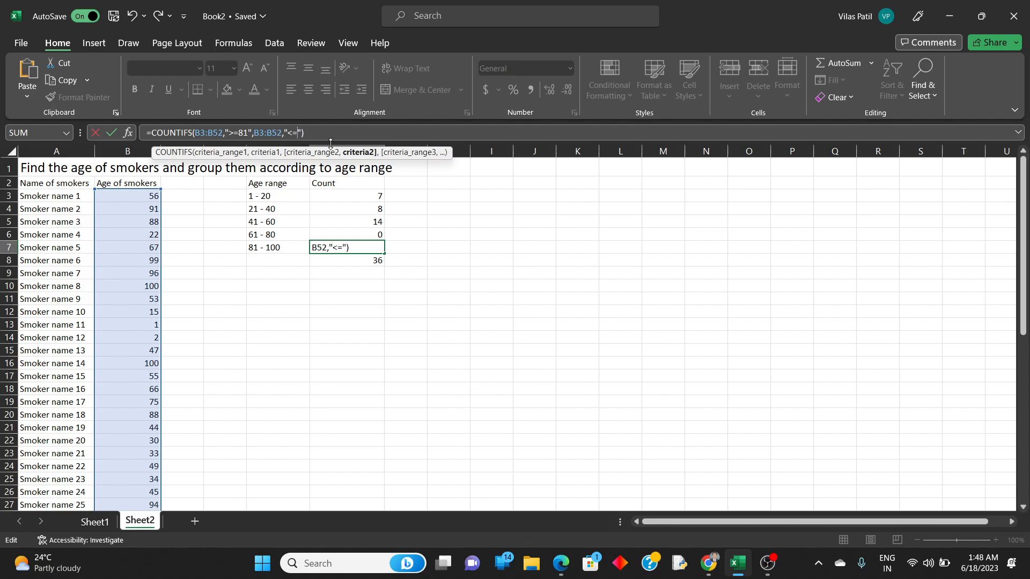
pyautogui.write('100')
pyautogui.press('Return')
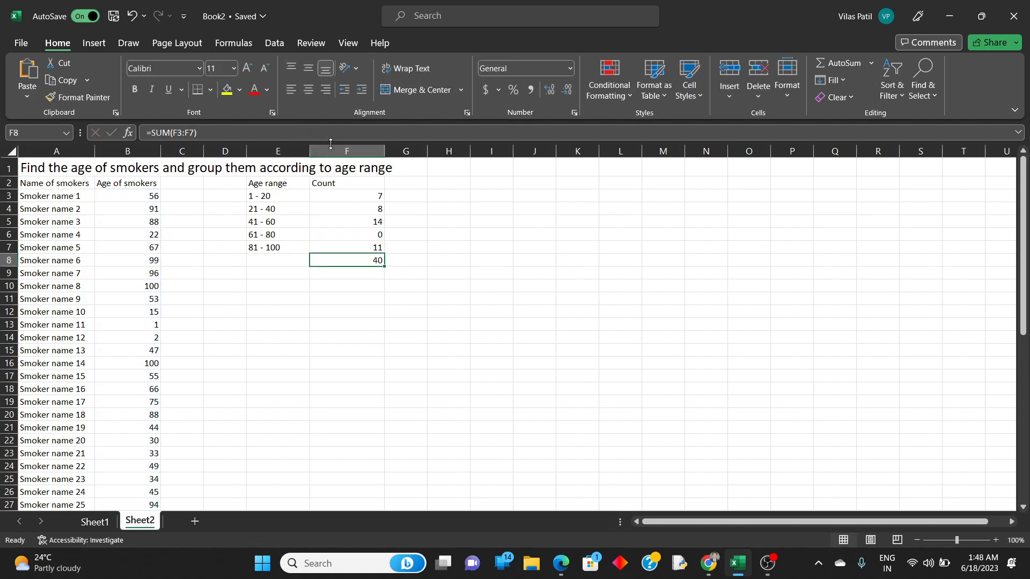
# Correct the lower criterion of the COUNTIFS formula in F6 to ">=61"
pyautogui.click(348, 245)
pyautogui.click(348, 233)
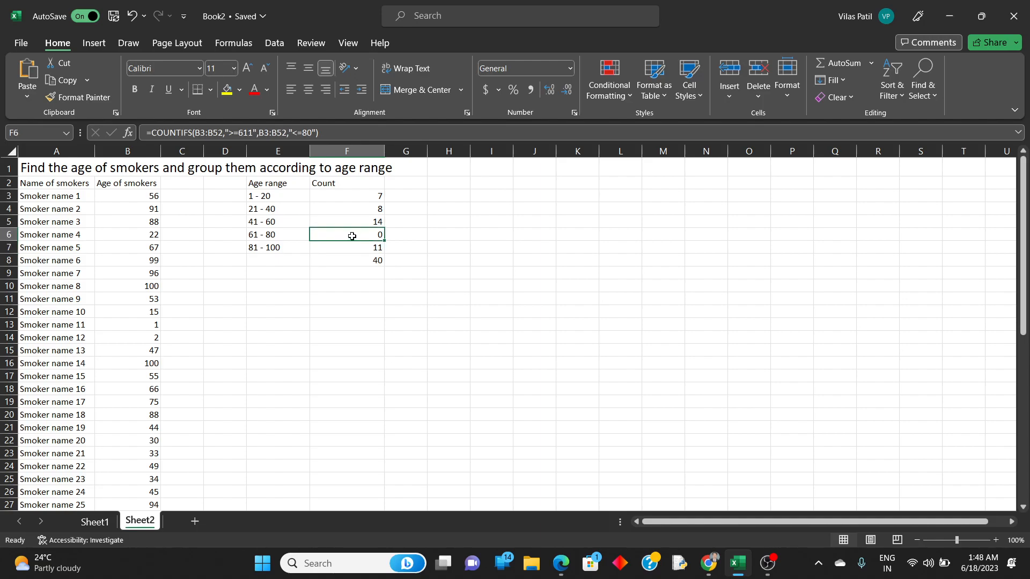
pyautogui.click(249, 134)
pyautogui.press('BackSpace')
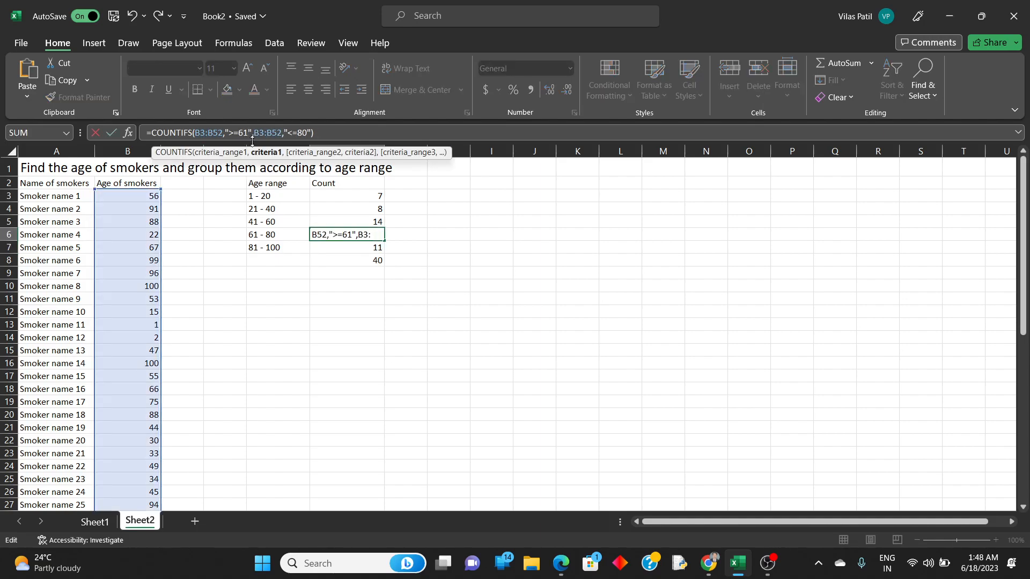
pyautogui.press('Return')
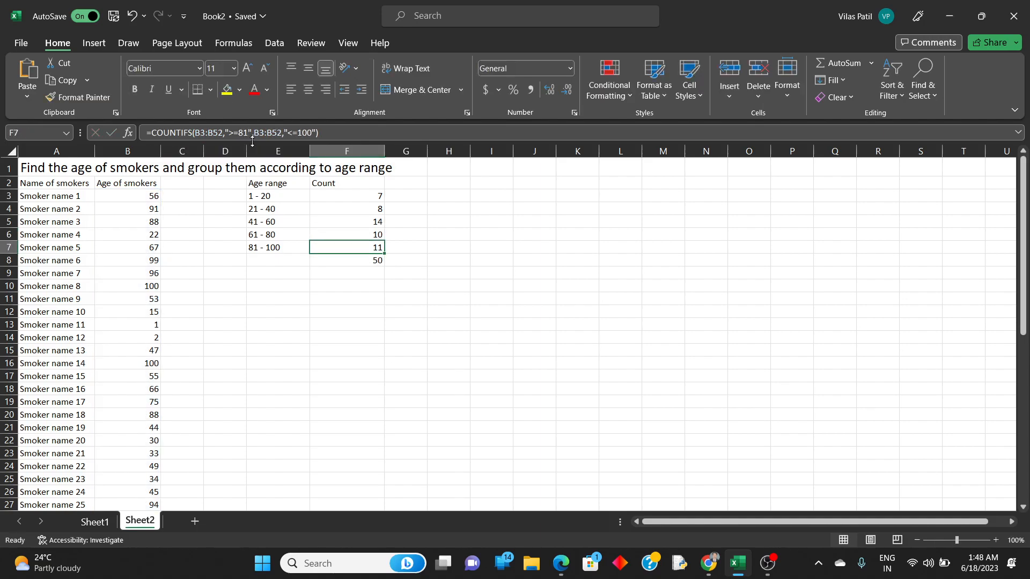
# Check the total in F8, consult the pie chart experiment in the PDF in the browser, and return to the workbook
pyautogui.click(346, 259)
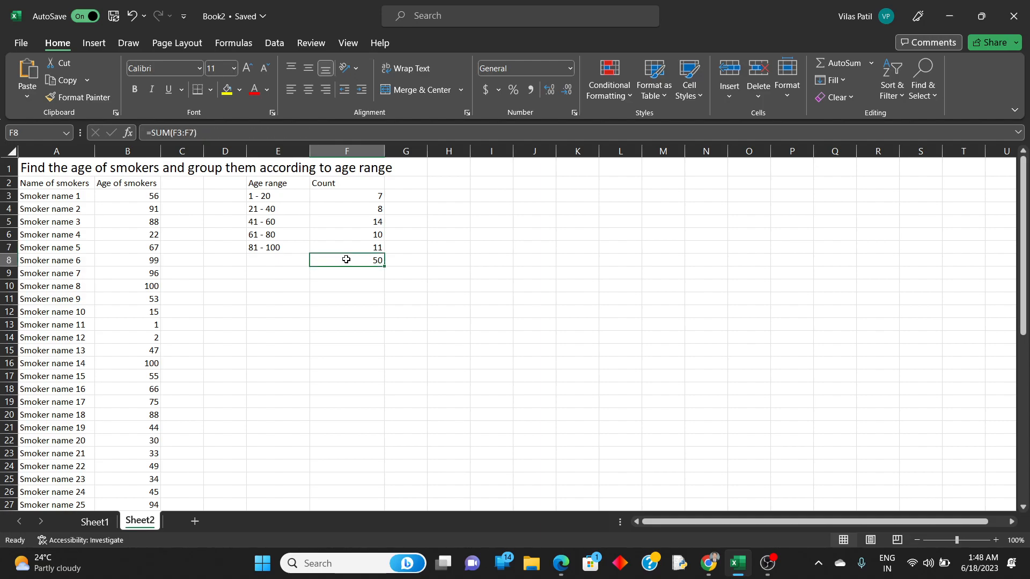
pyautogui.hotkey('alt', 'Tab')
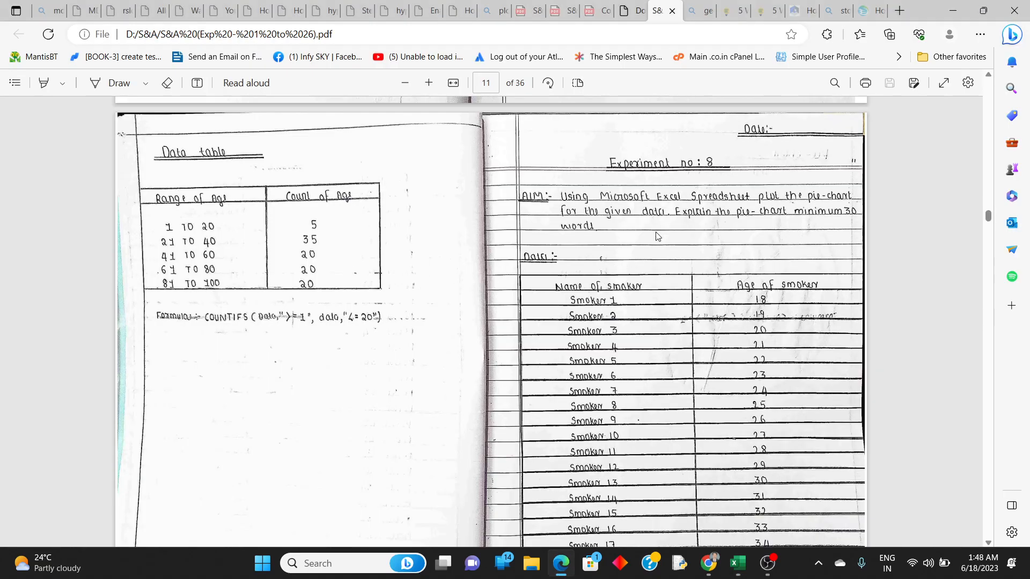
pyautogui.hotkey('alt', 'Tab')
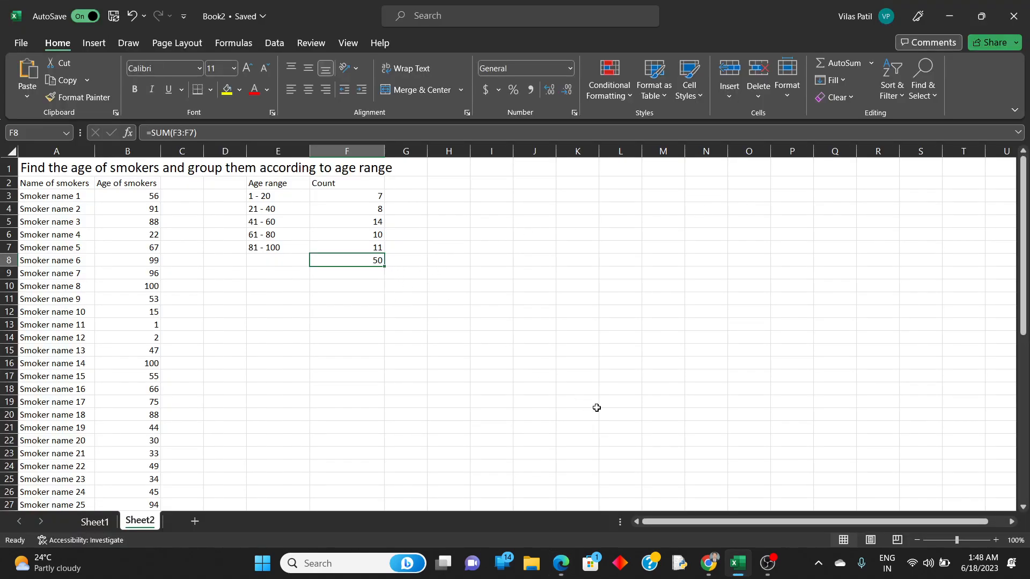
pyautogui.moveTo(285, 184); pyautogui.dragTo(293, 250)
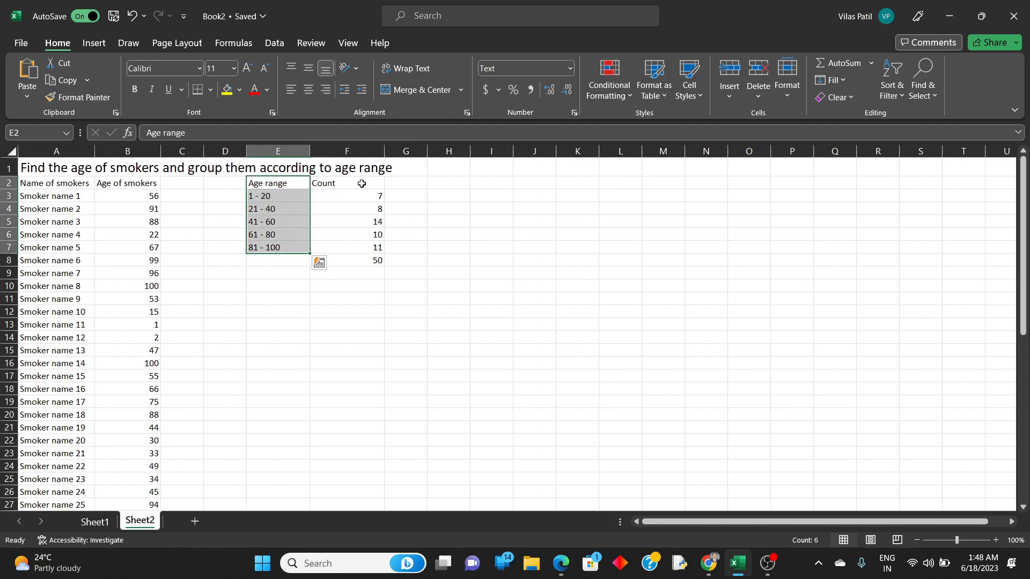
pyautogui.keyDown('ctrl'); pyautogui.moveTo(362, 183); pyautogui.dragTo(362, 244); pyautogui.keyUp('ctrl')
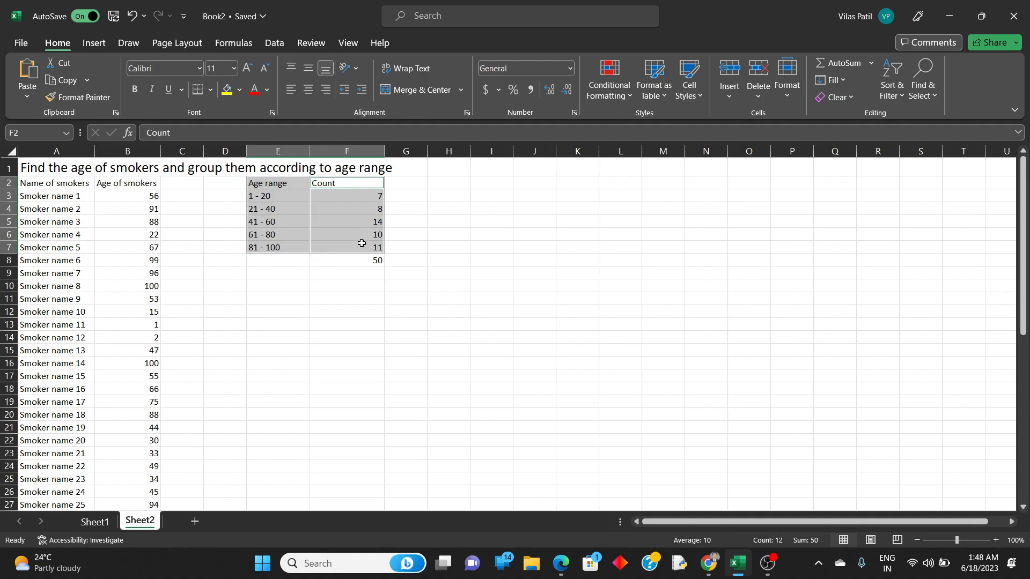
pyautogui.click(347, 283)
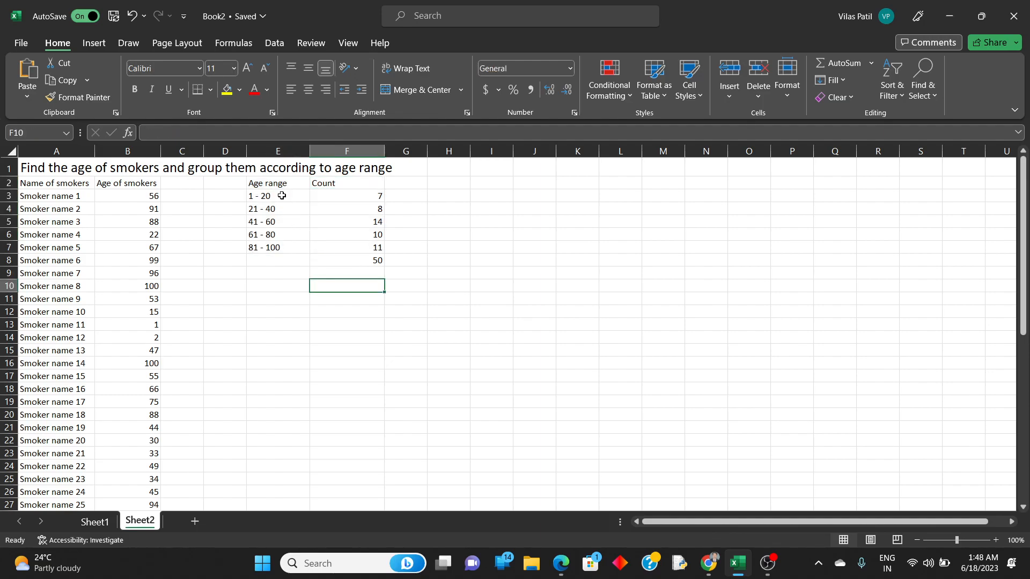
pyautogui.moveTo(283, 185); pyautogui.dragTo(323, 246)
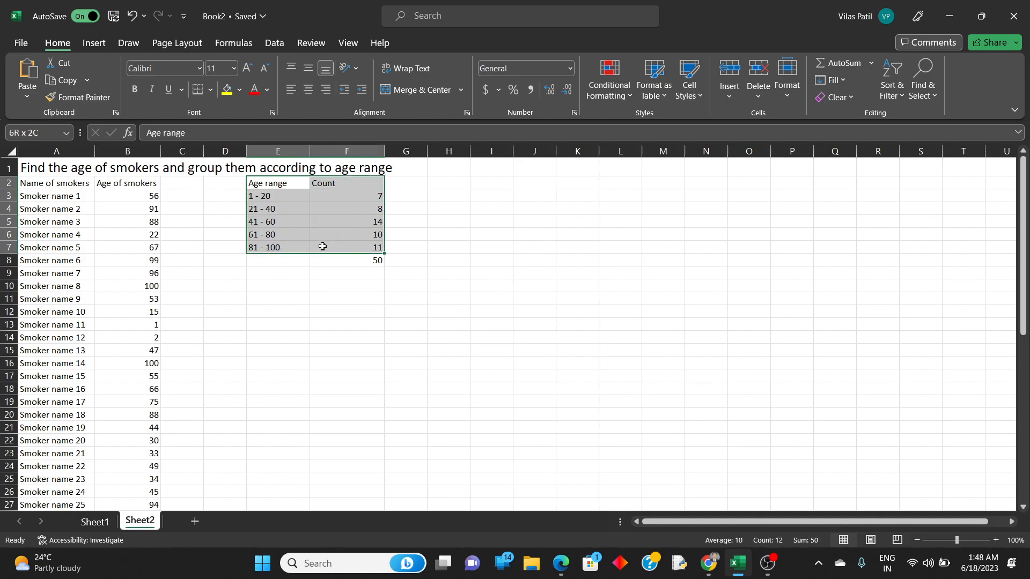
pyautogui.moveTo(323, 246); pyautogui.dragTo(323, 246)
pyautogui.moveTo(275, 185); pyautogui.dragTo(366, 249)
pyautogui.click(304, 236)
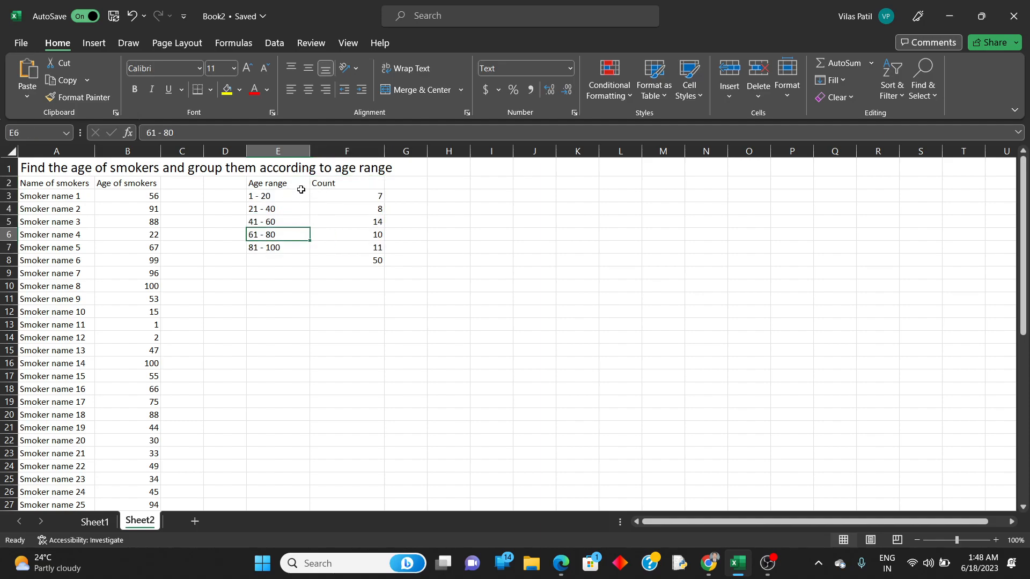
# Insert a 2-D pie chart from the age ranges in E2:E7 and the counts in F2:F7
pyautogui.moveTo(301, 184); pyautogui.dragTo(305, 253)
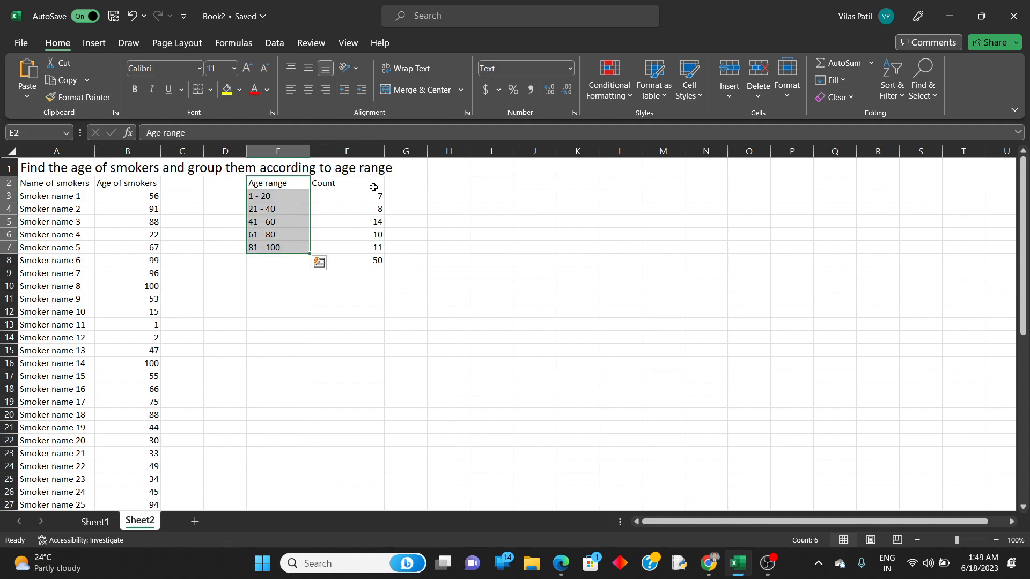
pyautogui.moveTo(374, 184); pyautogui.dragTo(378, 249)
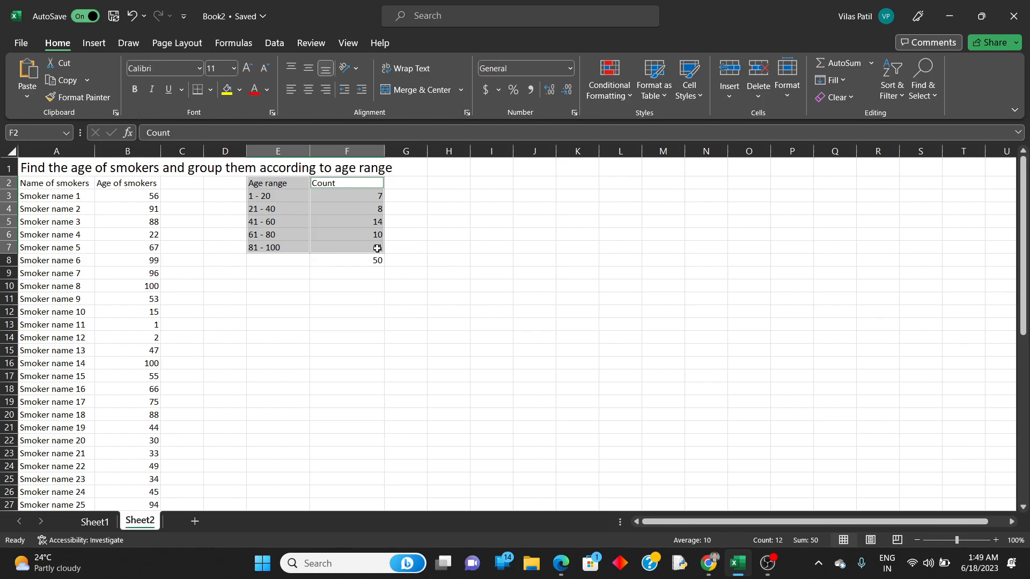
pyautogui.click(94, 43)
pyautogui.click(374, 98)
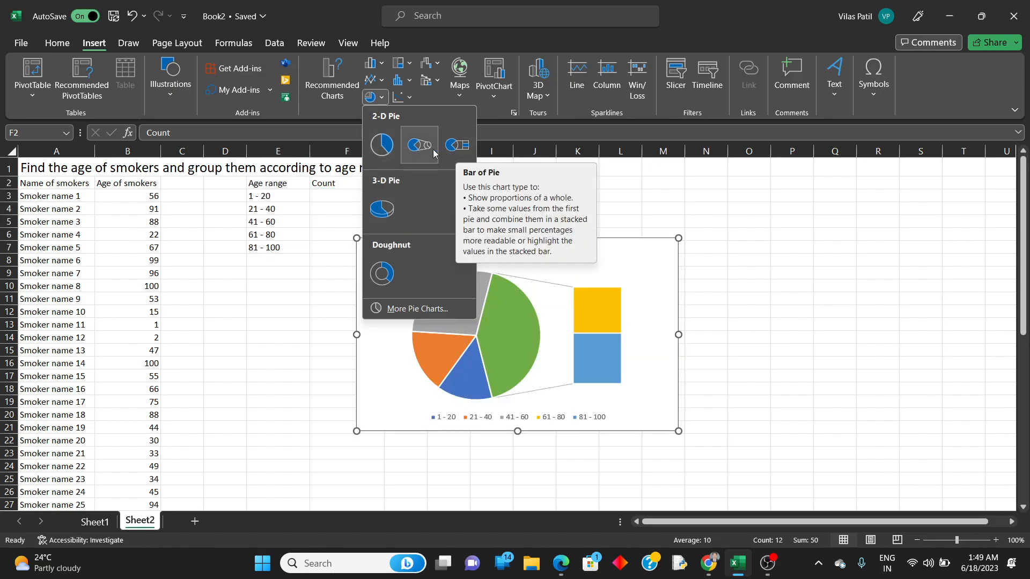
pyautogui.click(377, 155)
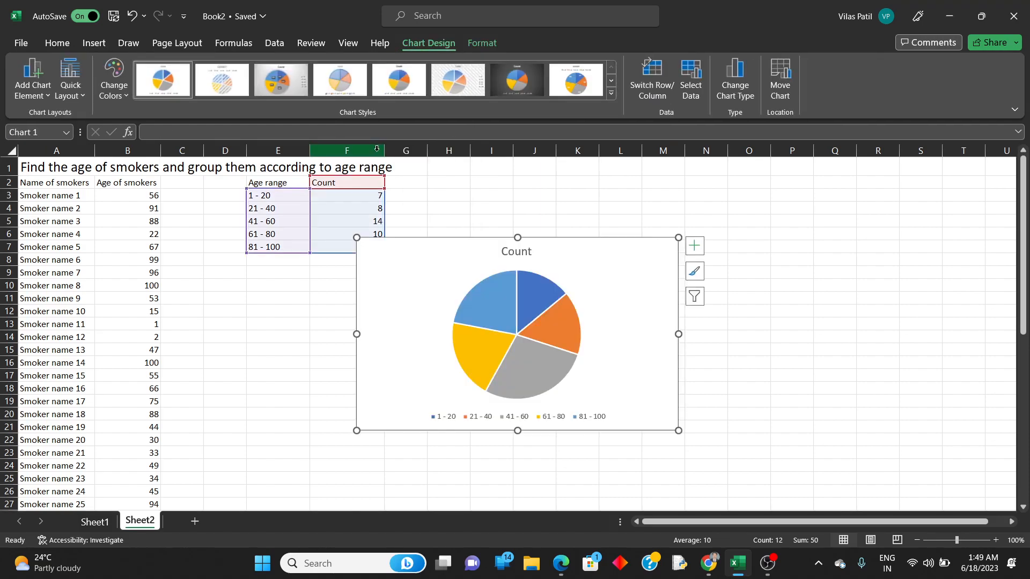
# Try several other chart styles on the pie chart and go back to the first style
pyautogui.click(233, 78)
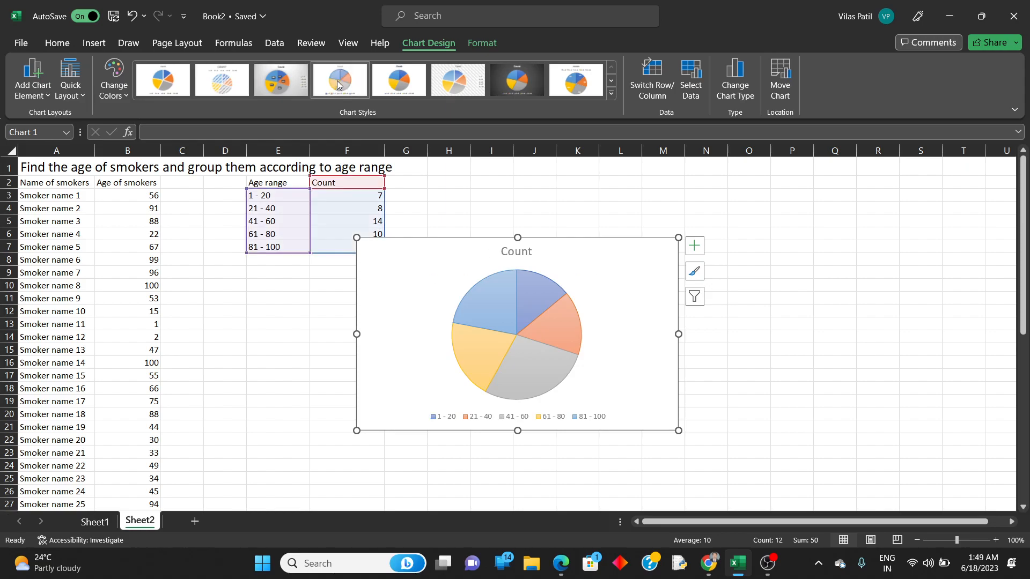
pyautogui.click(399, 81)
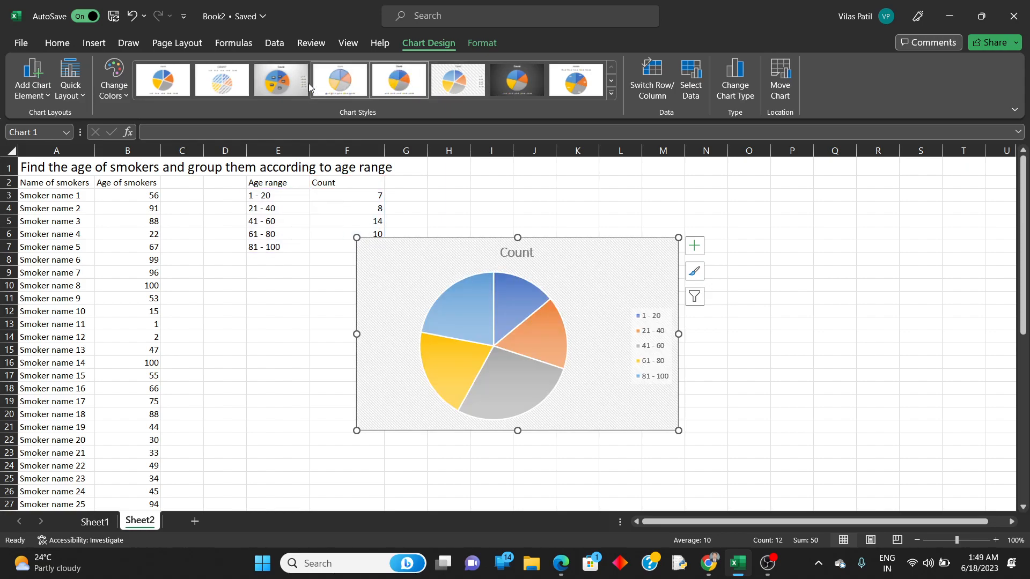
pyautogui.click(212, 87)
pyautogui.click(162, 83)
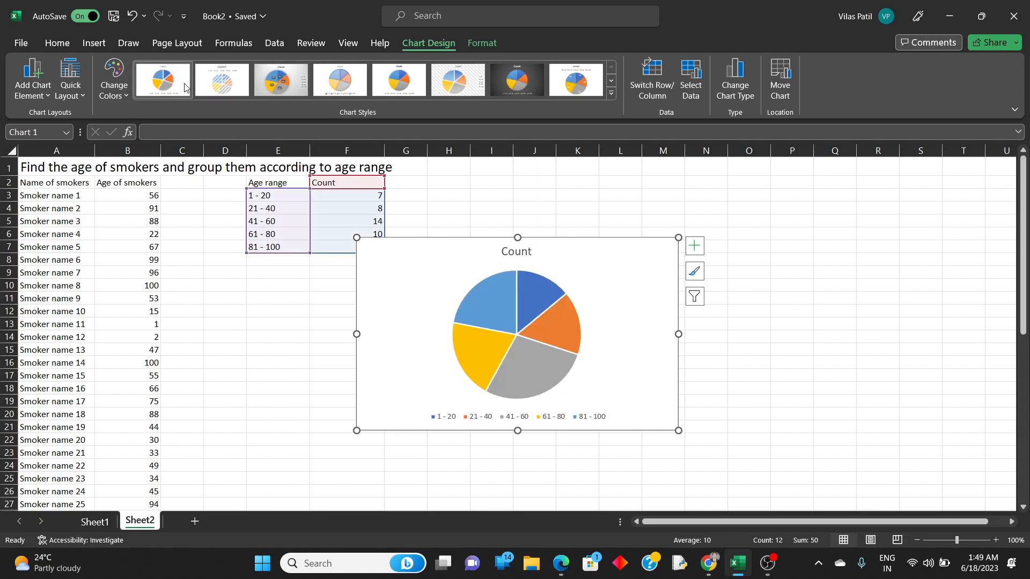
# Move the pie chart below the age range table, starting around row 10 in columns D to J
pyautogui.moveTo(638, 291); pyautogui.dragTo(513, 338)
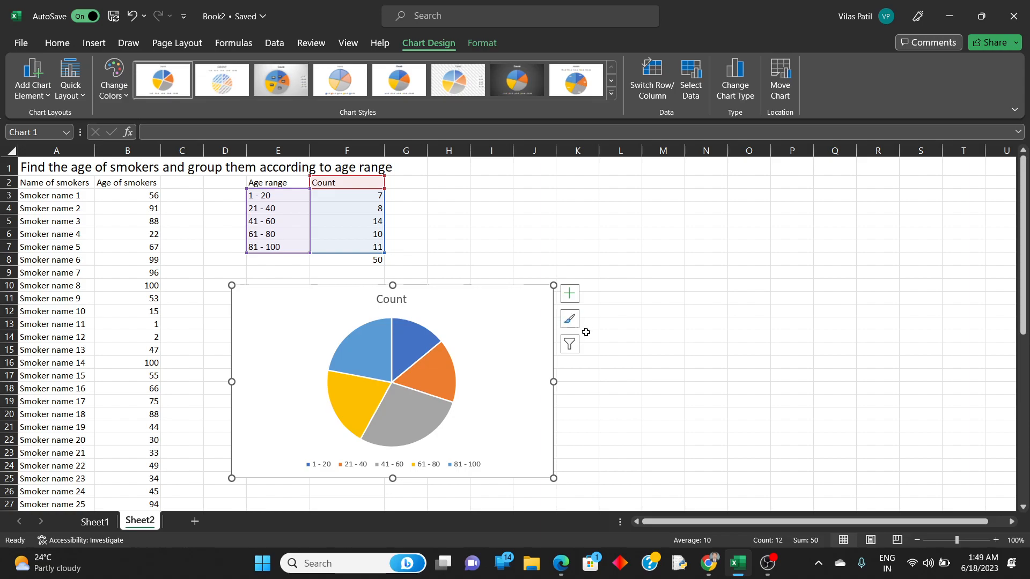